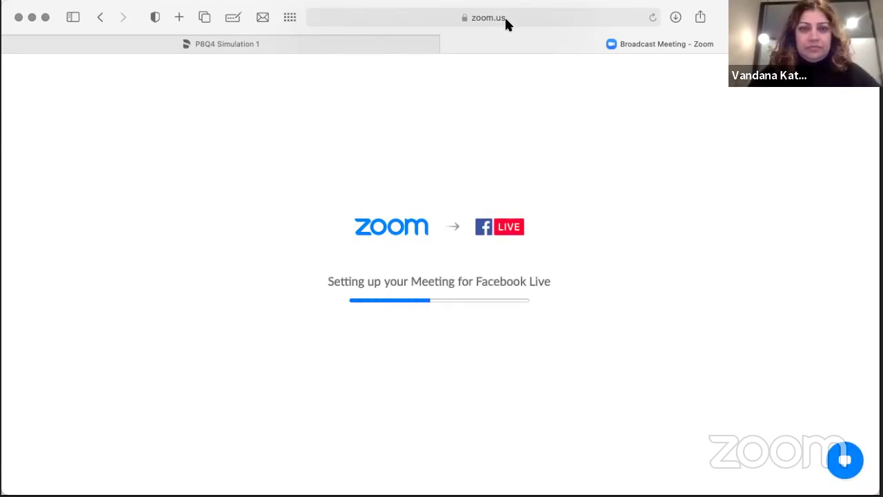
Switch to the SureSmile Simulation 1 browser tab showing the lower arch model.
click(239, 43)
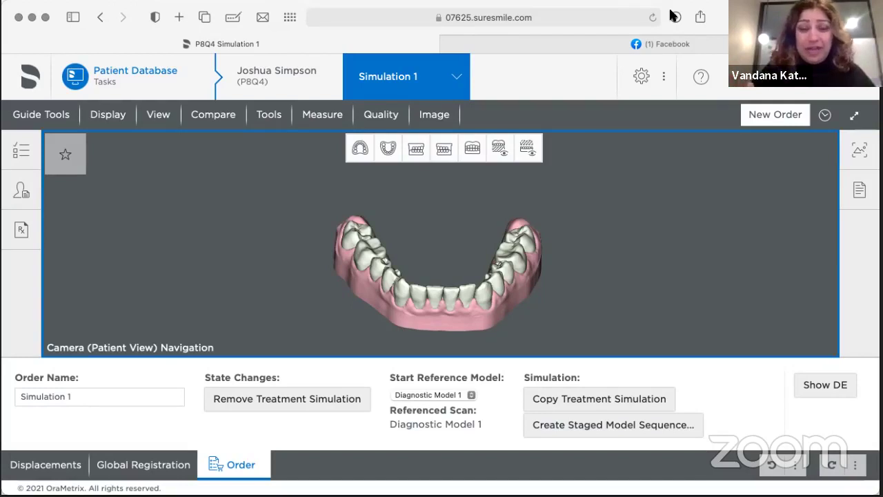
Orbit the lower arch model to look down onto its biting surfaces, checking the front along the way.
mouse_move(449, 302)
drag(451, 296, 455, 312)
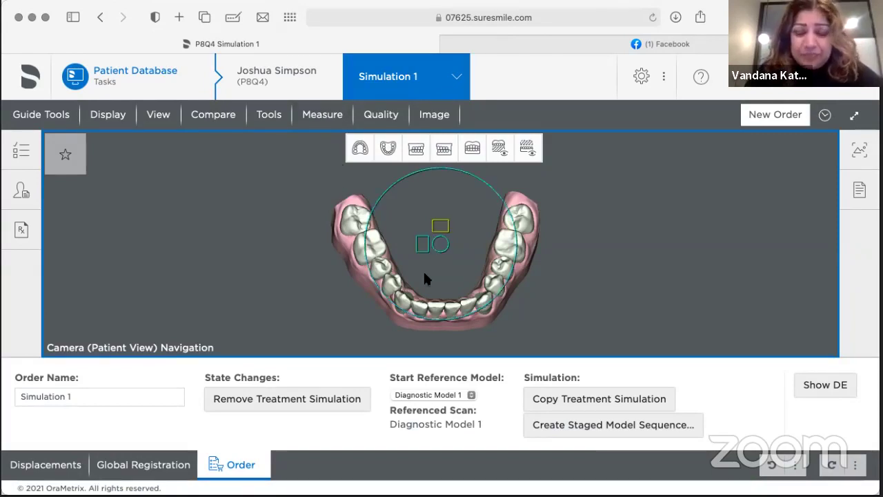
mouse_move(431, 279)
mouse_down()
mouse_move(432, 240)
mouse_move(428, 293)
mouse_move(433, 287)
mouse_up()
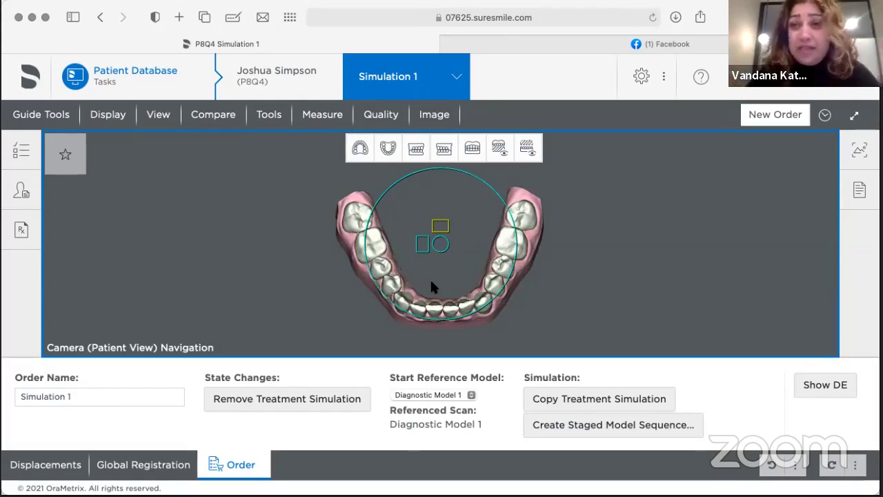
drag(451, 267, 453, 332)
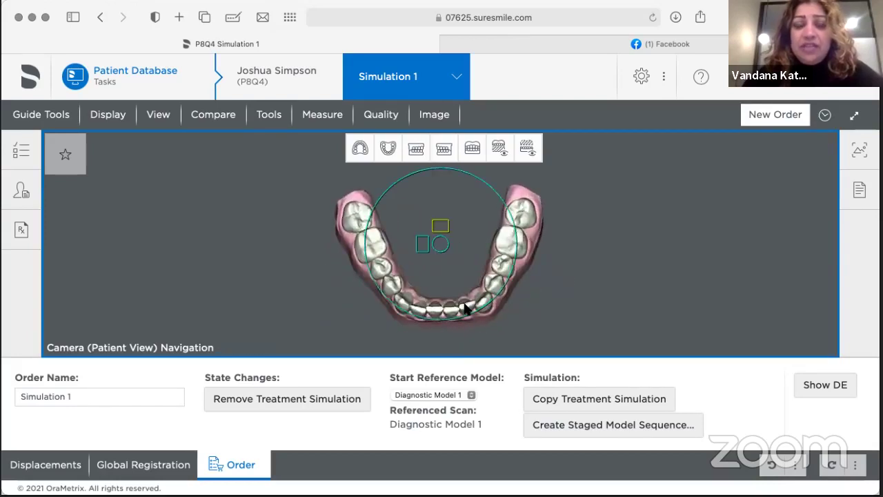
Shift two lower front teeth about 0.4 mm each, viewing the jaw from the front.
click(466, 307)
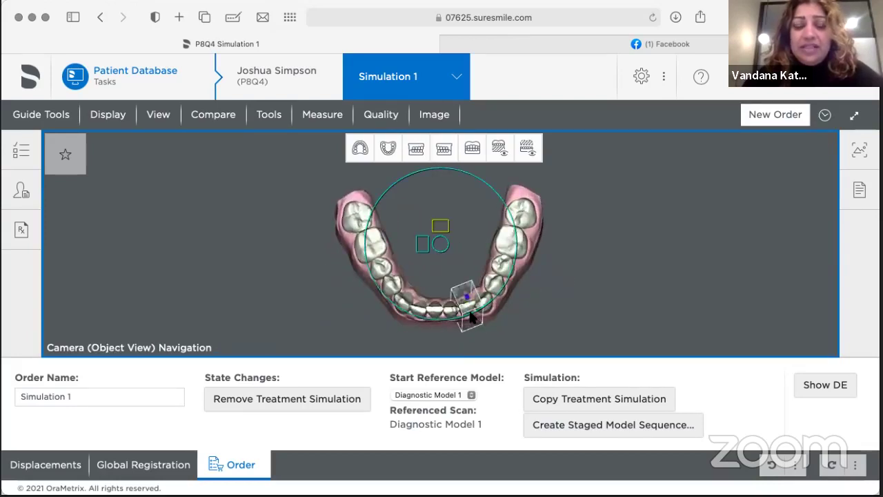
ctrl+scroll(470, 313, up, 5)
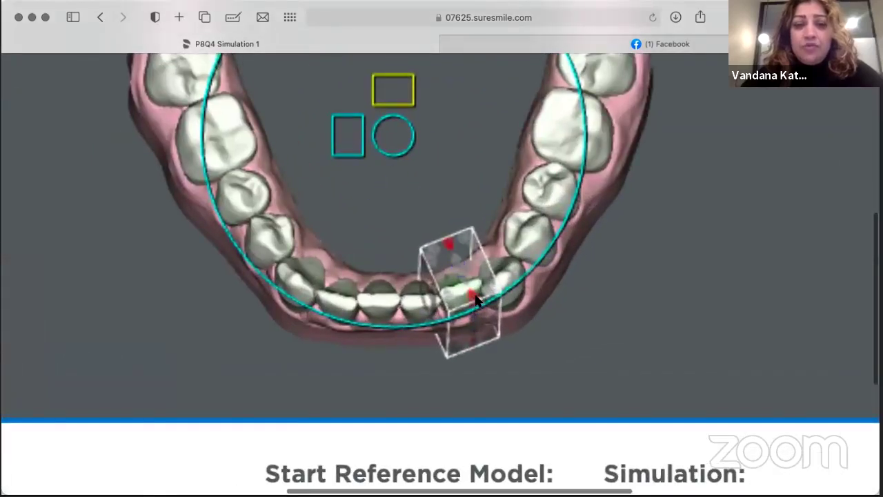
drag(464, 284, 466, 287)
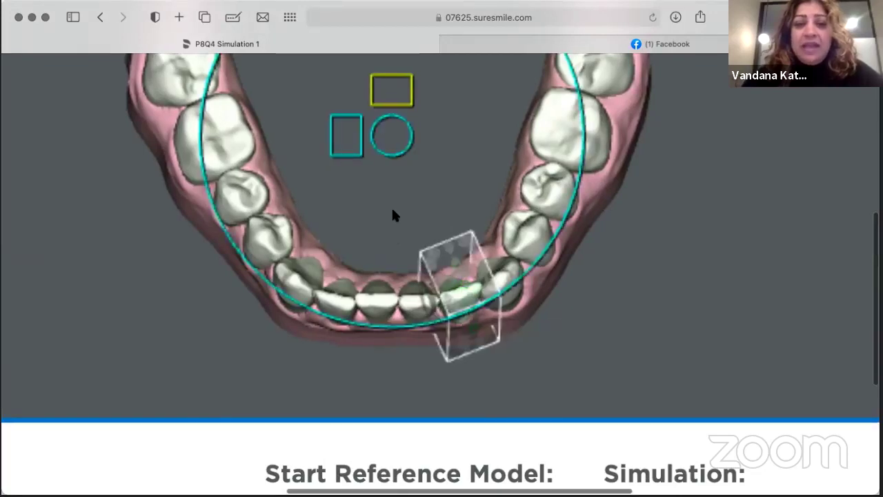
drag(390, 205, 434, 273)
click(372, 253)
drag(366, 230, 367, 231)
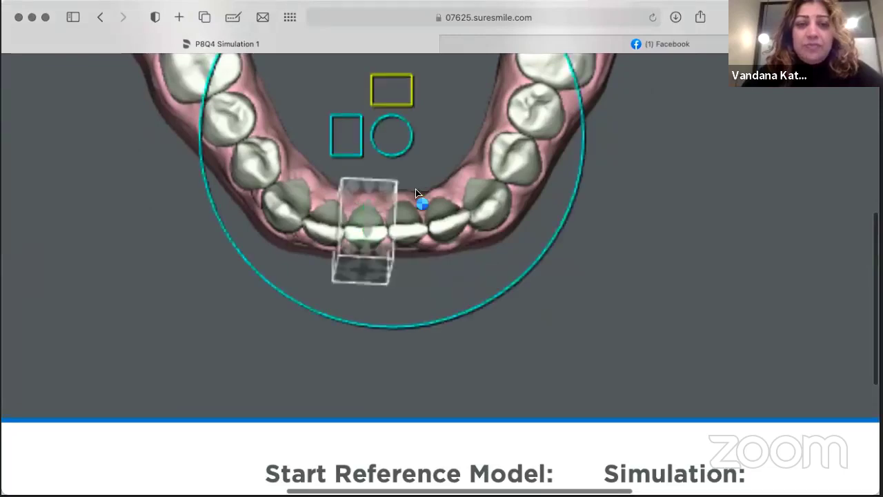
click(413, 149)
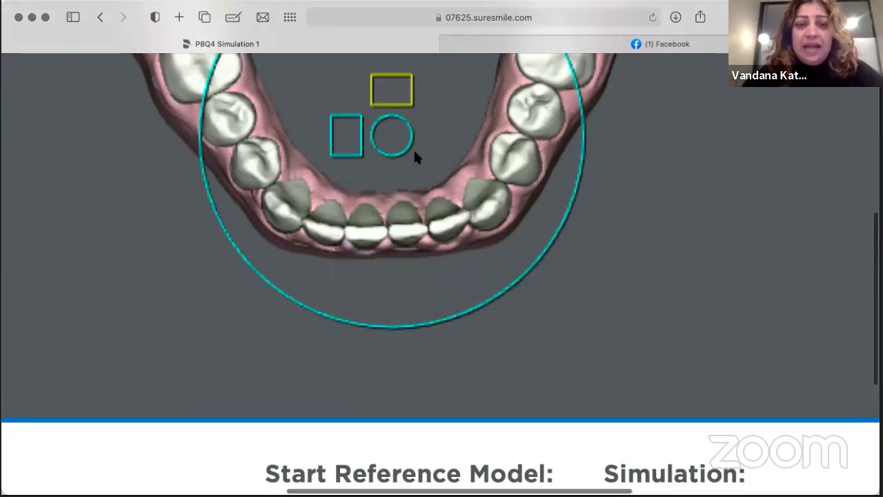
Nudge a lower incisor 0.2 mm, rotate its neighbour about -1.6° and shift it along its axis.
click(407, 232)
click(407, 232)
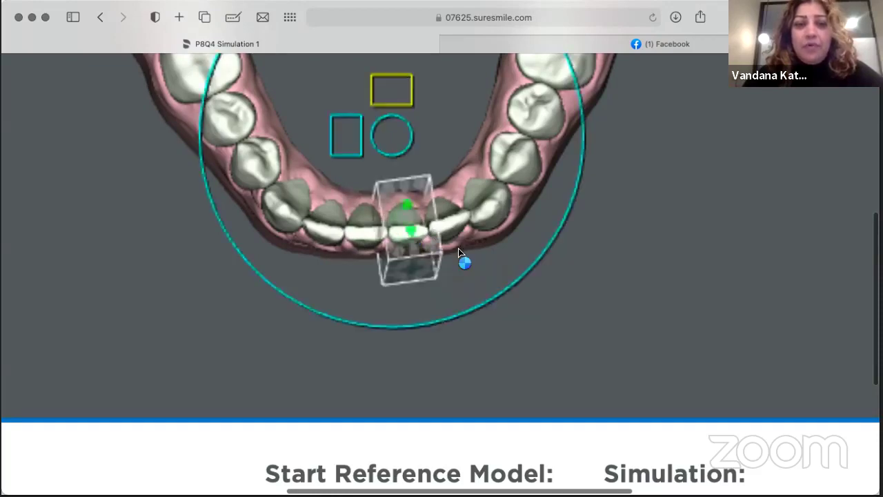
drag(477, 256, 472, 196)
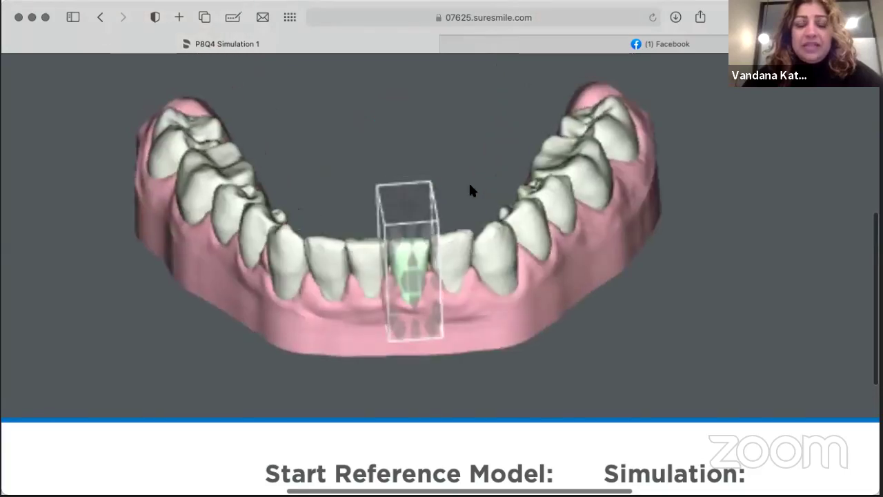
click(458, 251)
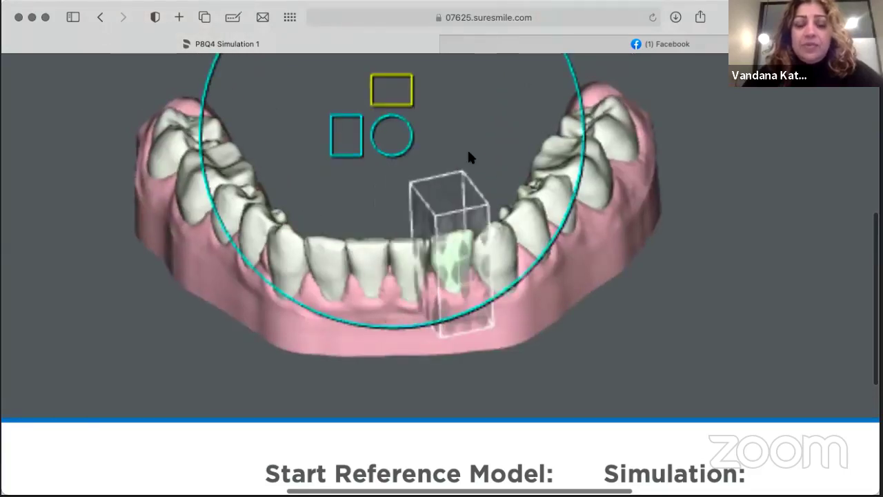
drag(467, 178, 452, 222)
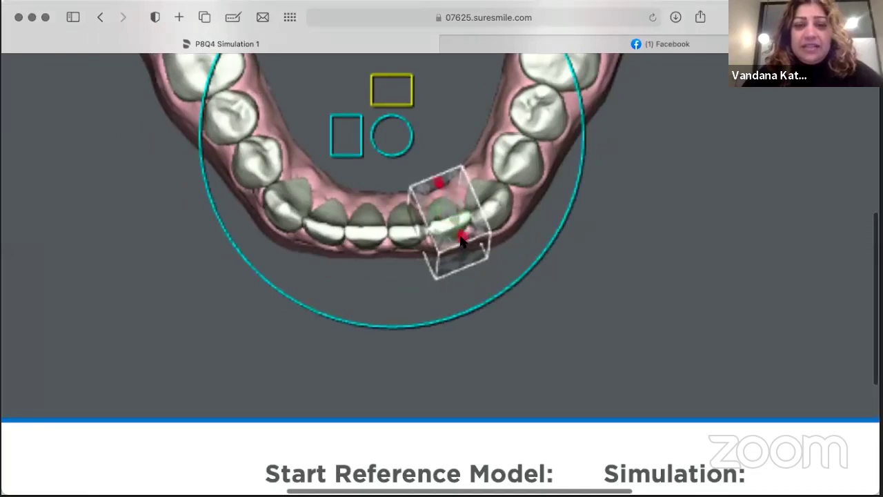
drag(461, 238, 459, 234)
drag(384, 281, 396, 296)
drag(457, 221, 456, 228)
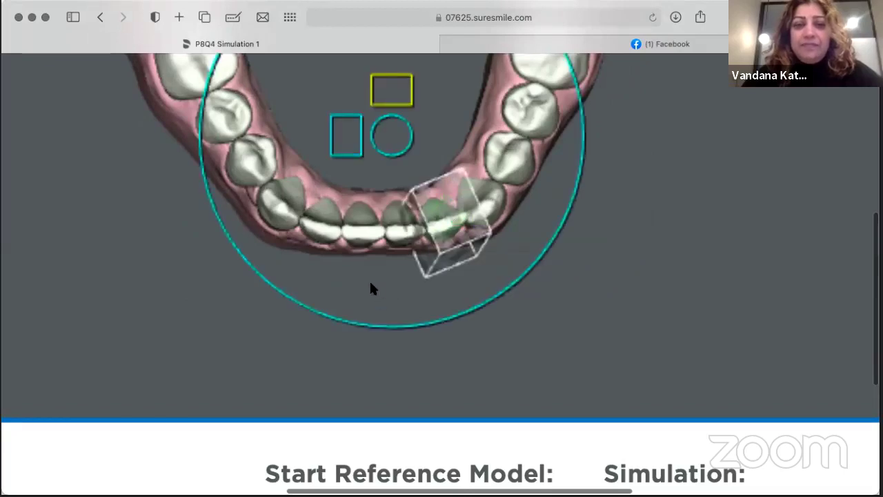
drag(393, 286, 454, 221)
click(449, 236)
drag(374, 303, 374, 230)
Orbit the adjusted lower arch back to a top-down occlusal view.
drag(534, 291, 532, 262)
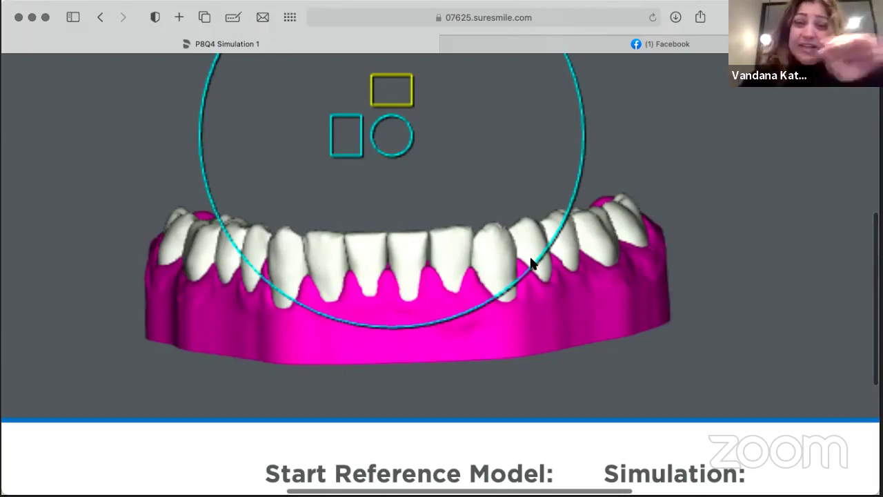
drag(427, 273, 436, 370)
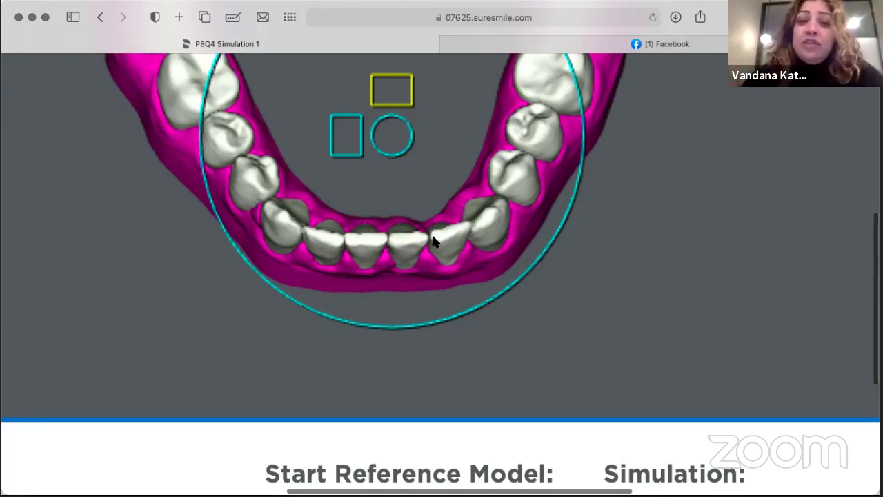
drag(418, 197, 367, 237)
Select a lower incisor, bring up its rotation handles and inspect it from the front.
click(366, 235)
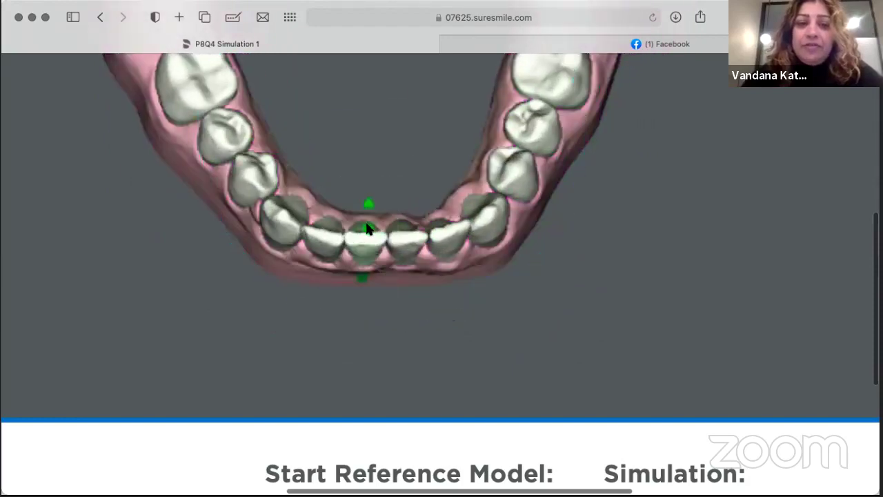
mouse_move(367, 229)
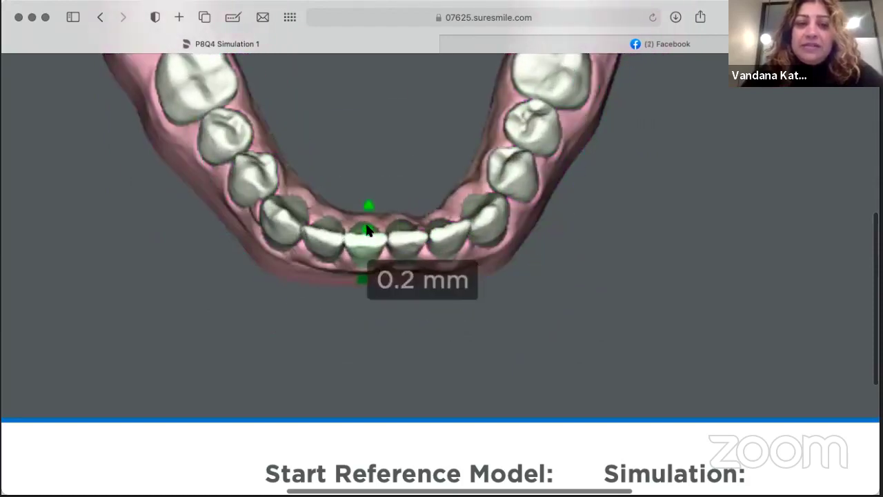
click(412, 223)
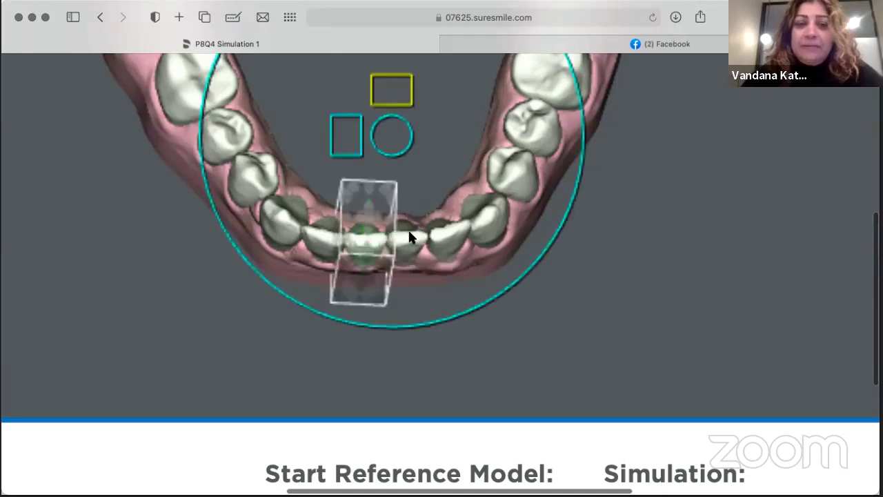
click(423, 212)
click(422, 195)
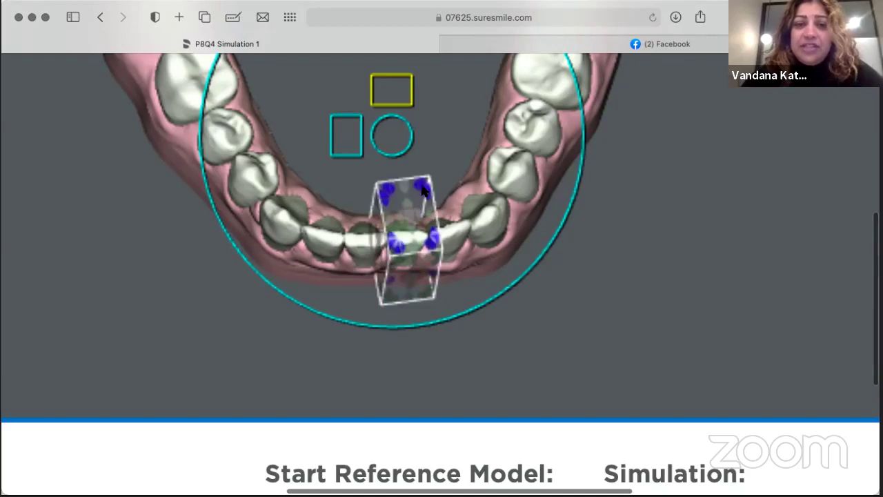
click(423, 192)
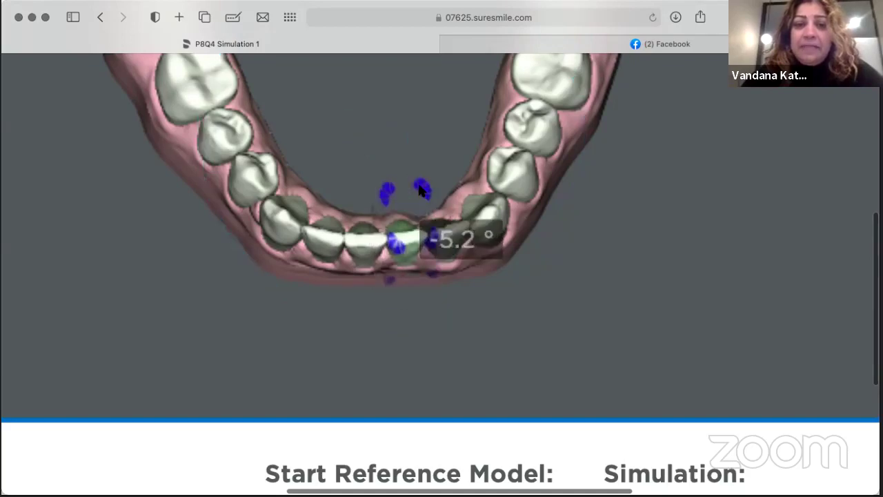
click(450, 132)
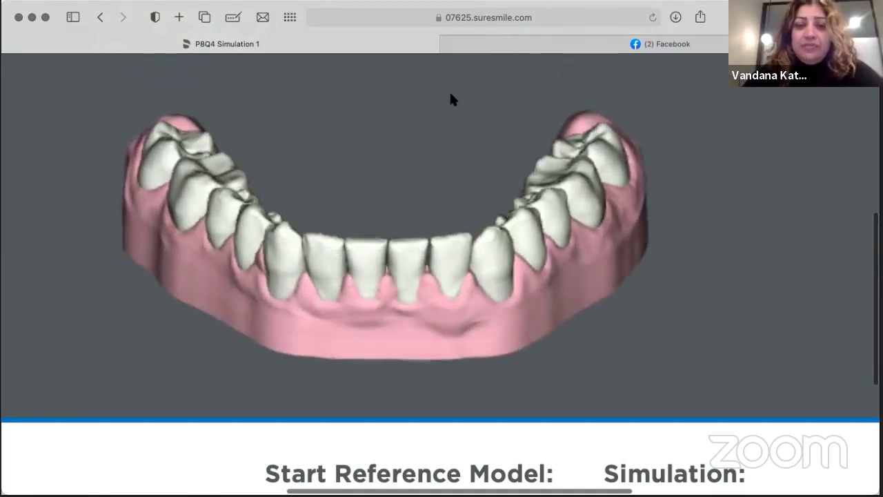
drag(459, 229, 414, 377)
Rotate a lower tooth about 3.2° and check the jaw from front and above.
click(441, 243)
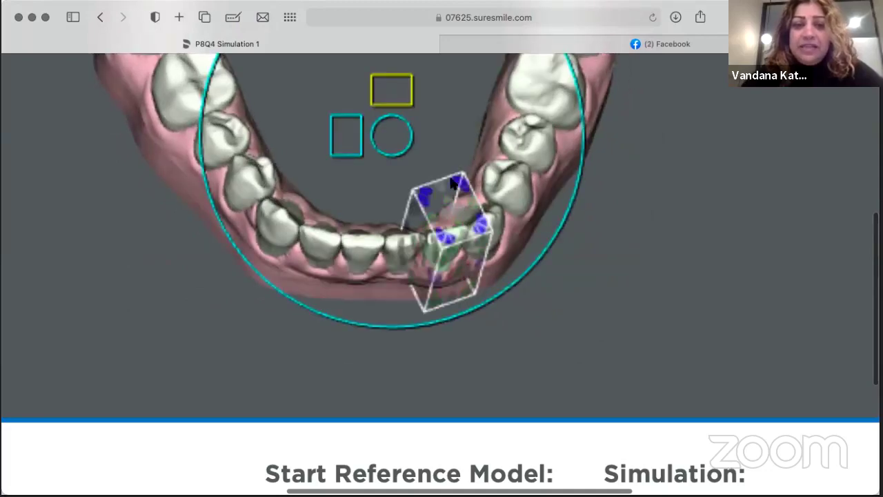
click(428, 196)
drag(427, 197, 425, 196)
click(561, 342)
drag(483, 322, 479, 294)
drag(409, 306, 388, 211)
drag(519, 308, 580, 250)
drag(406, 231, 410, 289)
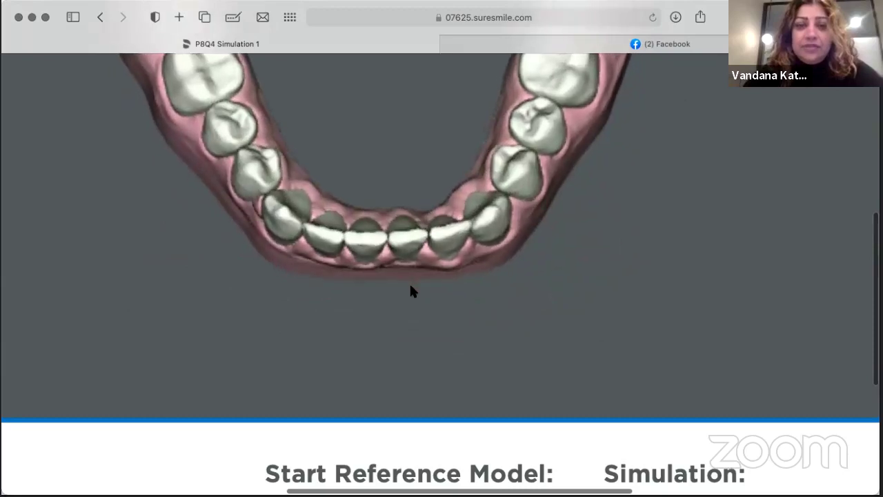
drag(400, 237, 456, 264)
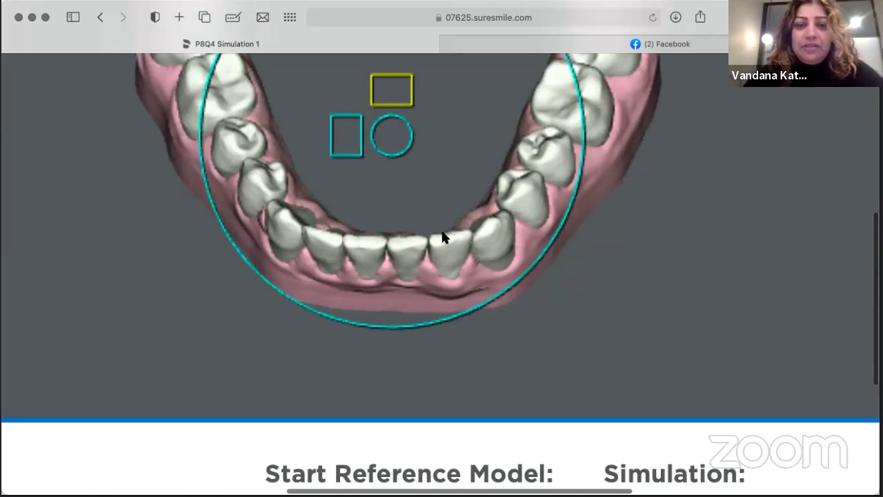
Shift the lower front tooth about 0.2 mm and view the arch from the front.
click(442, 237)
click(453, 222)
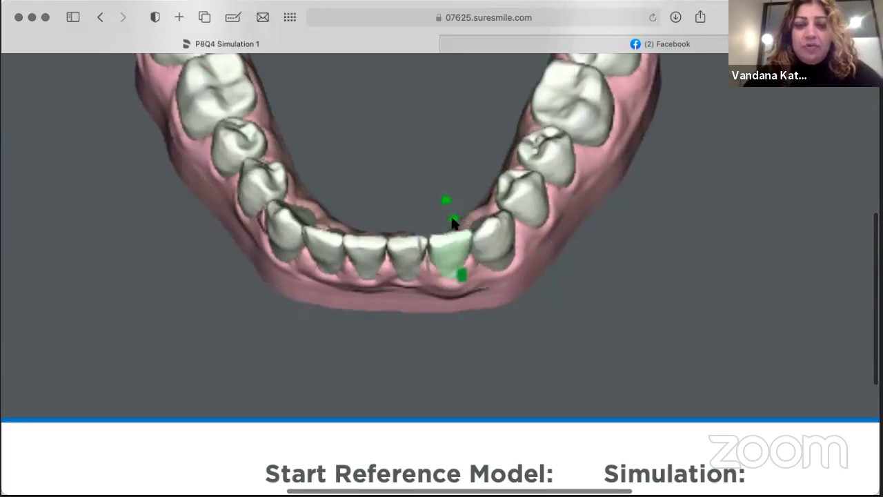
drag(453, 222, 456, 228)
click(373, 201)
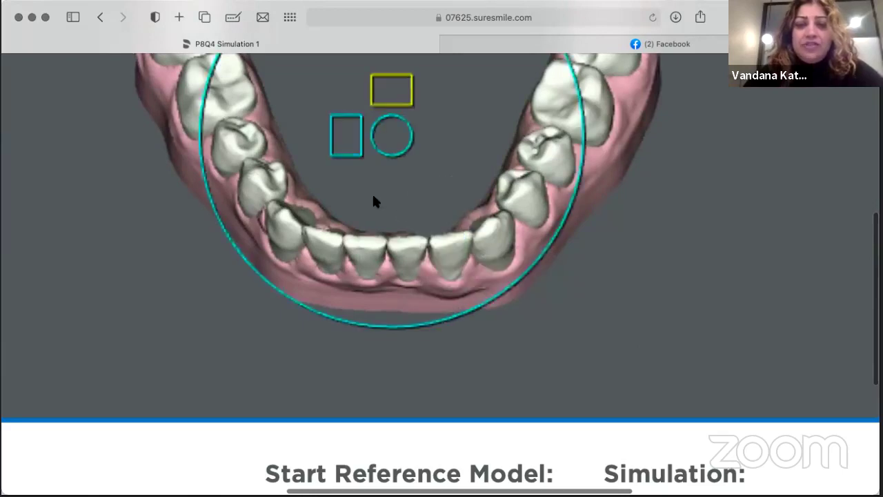
drag(373, 197, 371, 116)
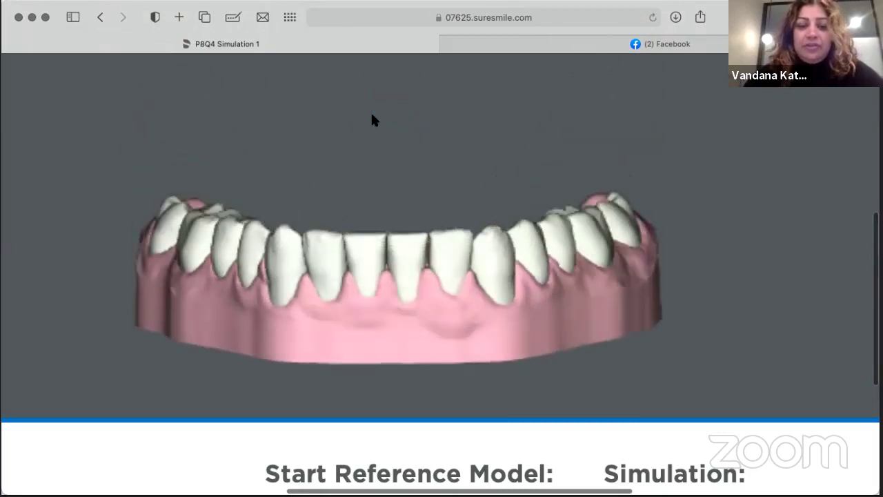
Tip a lower incisor about 2.8 degrees.
click(320, 246)
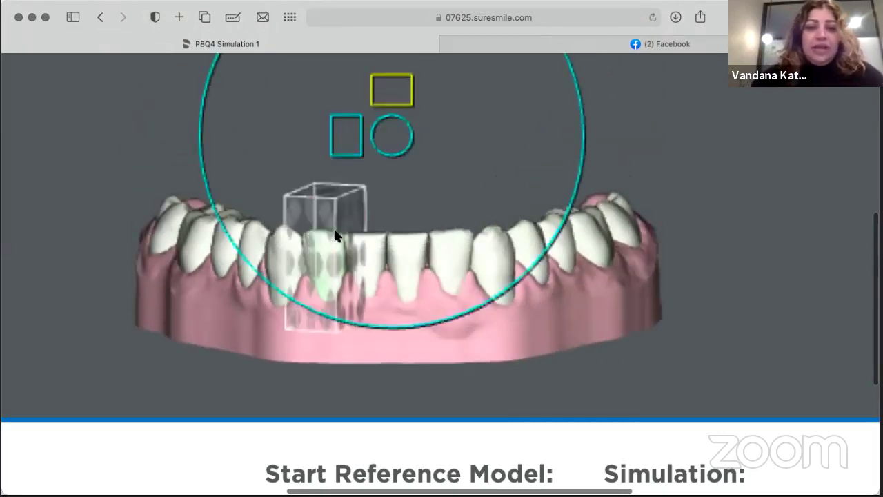
click(325, 318)
drag(325, 318, 324, 321)
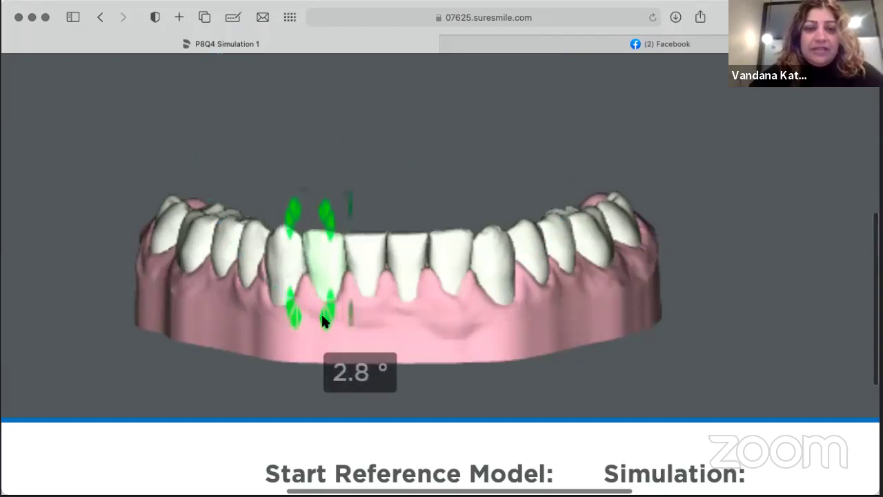
click(445, 330)
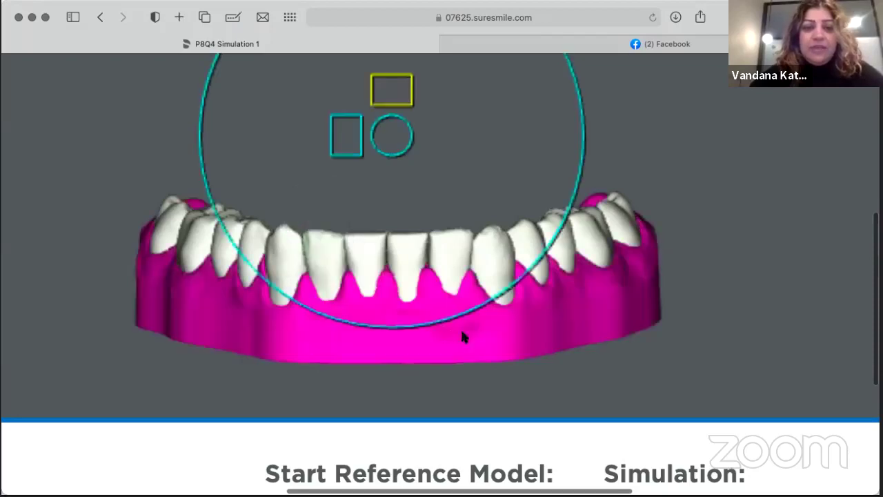
mouse_move(465, 333)
mouse_down()
mouse_move(506, 325)
mouse_move(463, 333)
mouse_up()
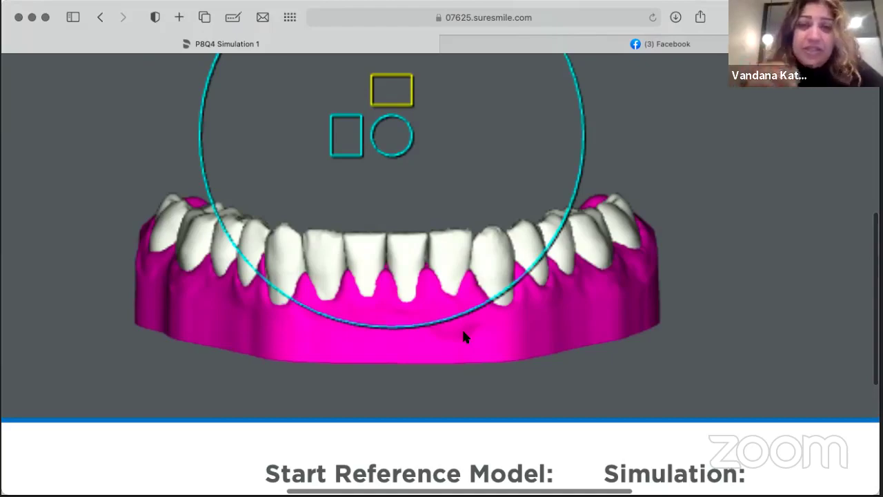
Rotate the lower arch to inspect the adjusted teeth, ending at a front view.
drag(467, 351, 386, 202)
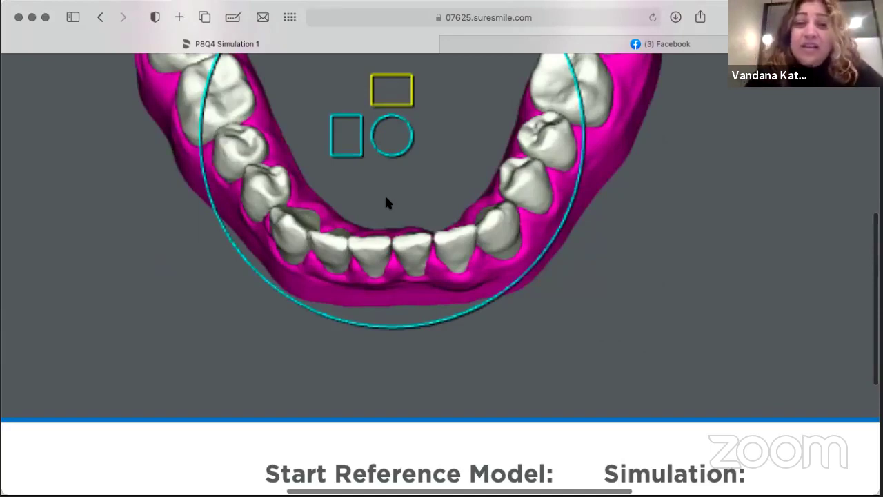
drag(404, 194, 409, 128)
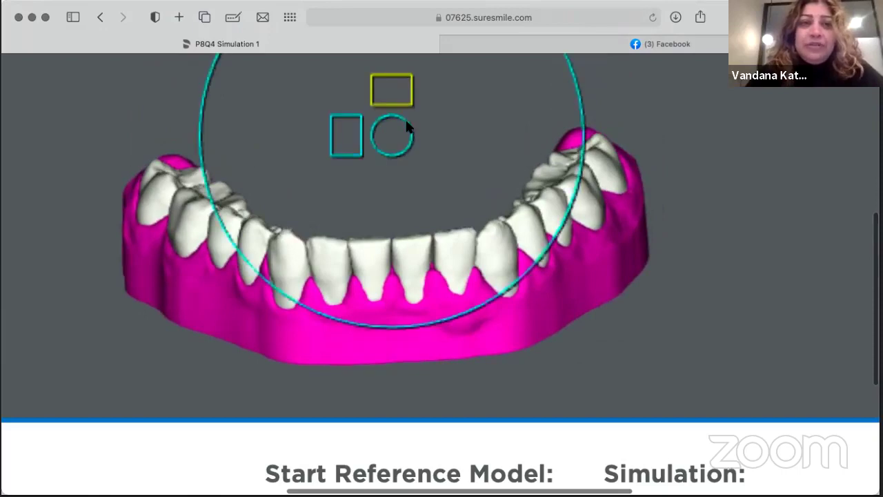
Review the upper arch in Upper Occlusal, Labial and Right Buccal views.
ctrl+scroll(407, 129, down, 5)
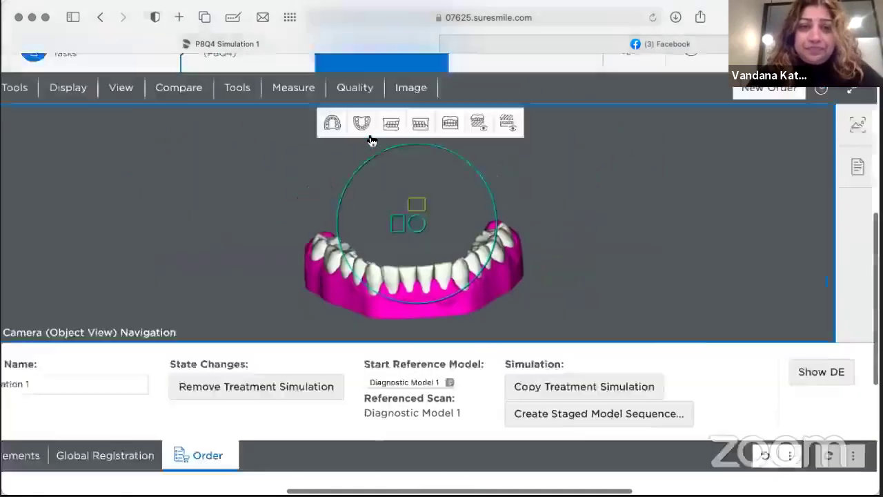
click(332, 134)
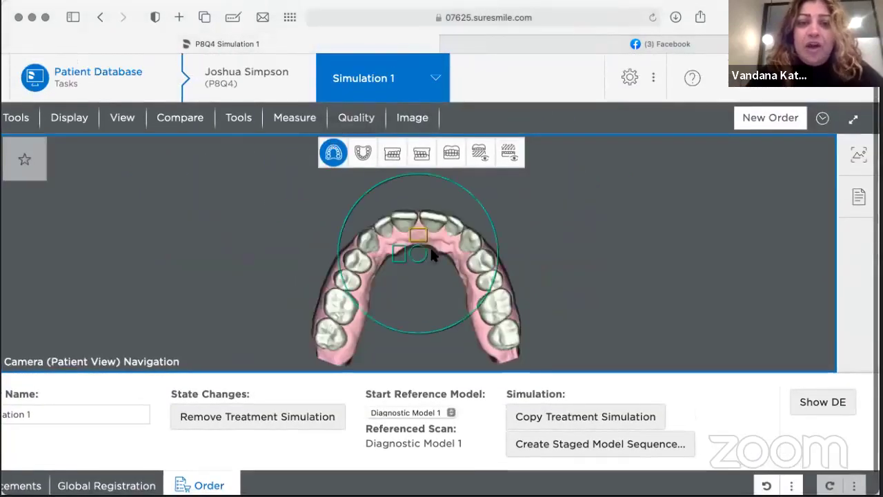
click(404, 221)
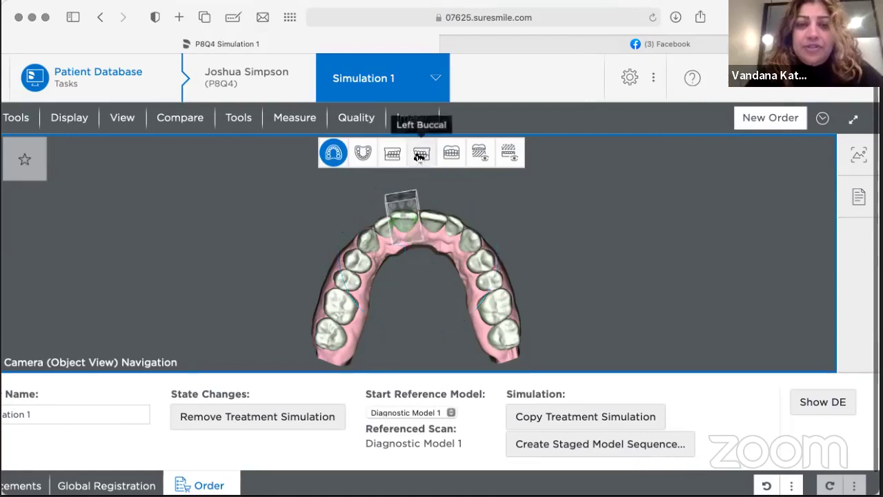
click(445, 155)
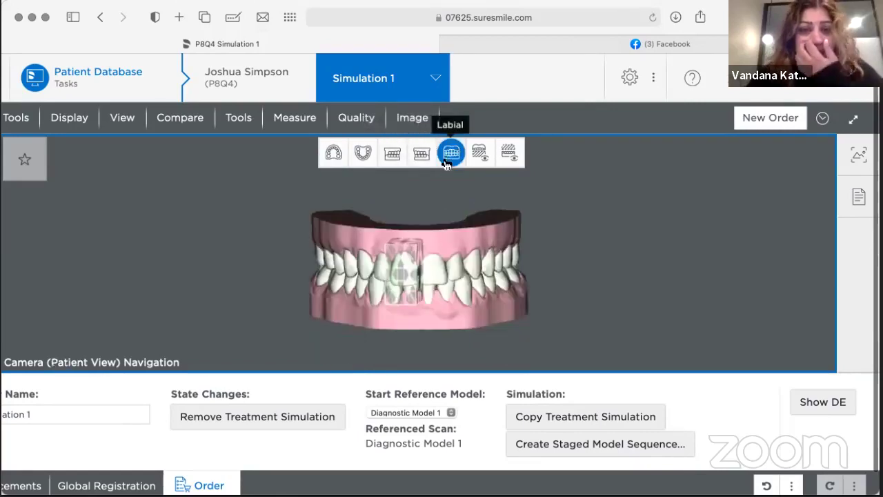
click(414, 275)
click(417, 274)
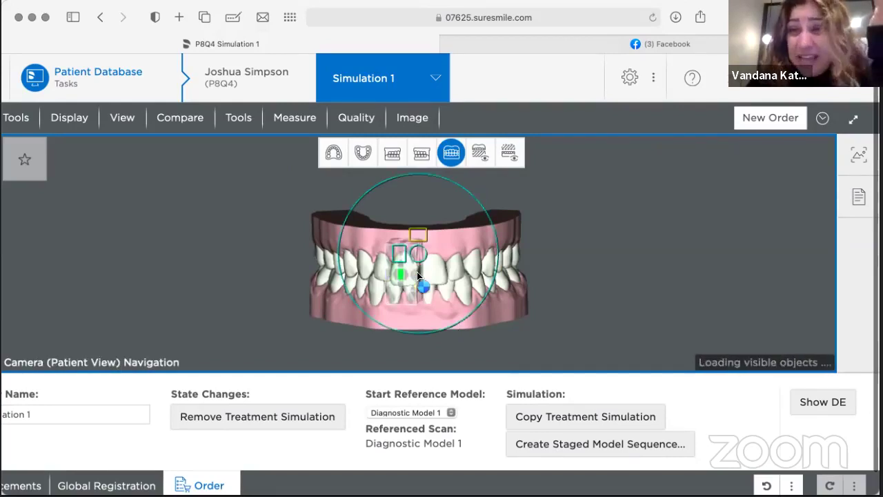
click(392, 154)
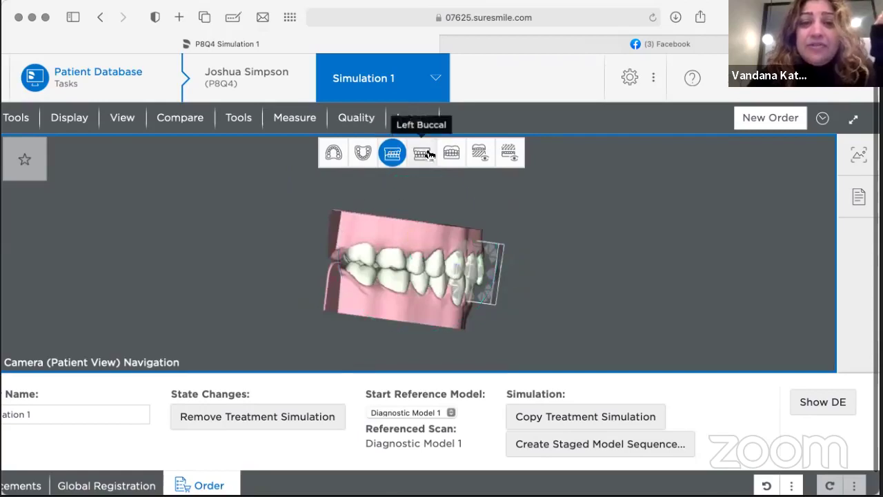
click(333, 153)
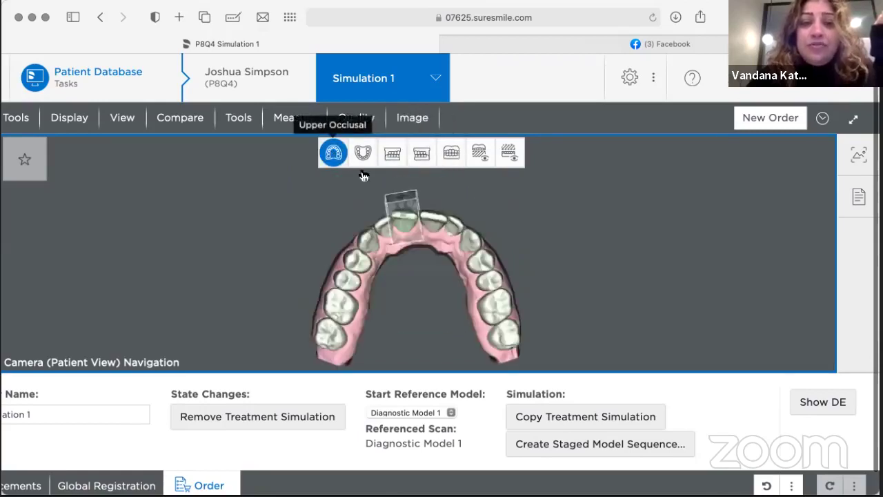
Nudge the upper central incisor about 0.4 mm and rotate it about 2.4 degrees.
click(392, 210)
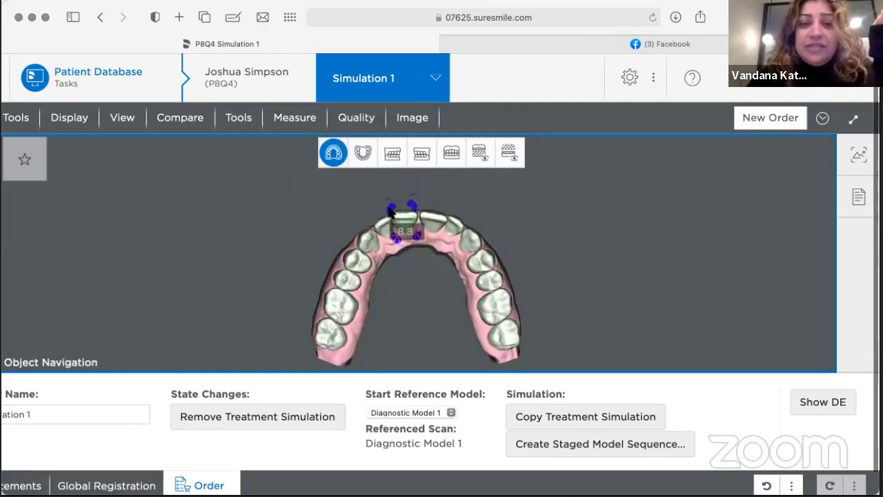
click(416, 261)
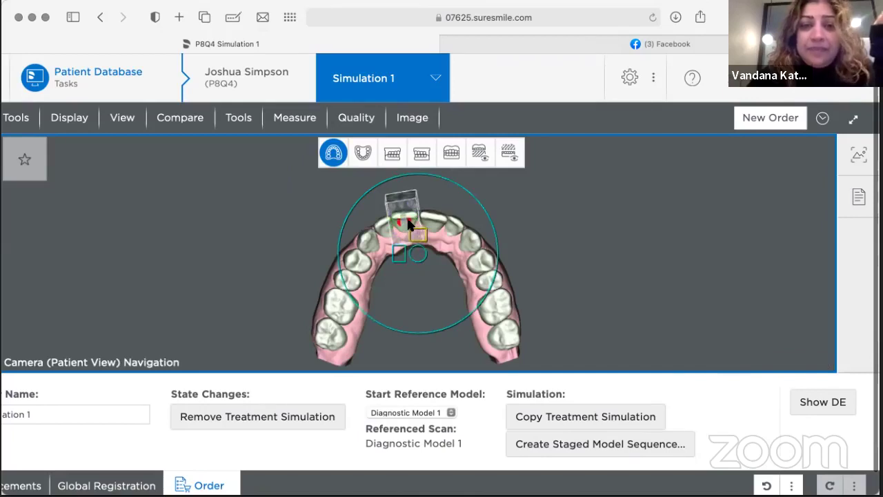
click(407, 224)
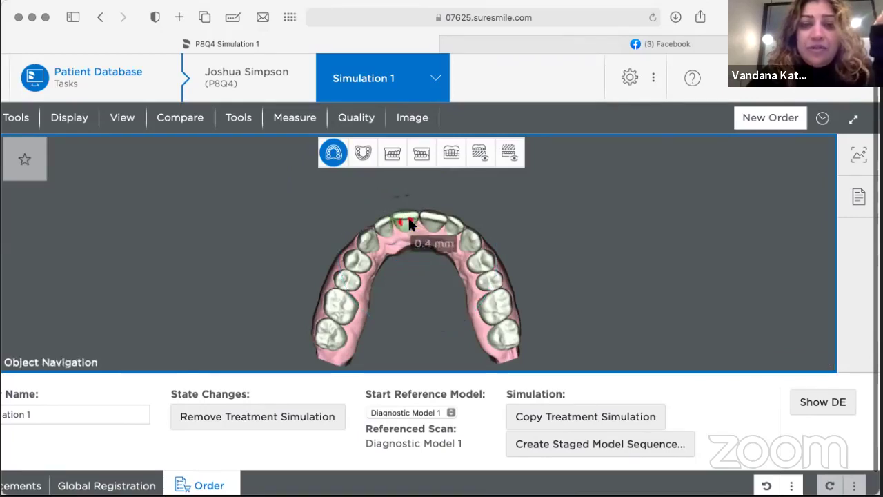
click(409, 225)
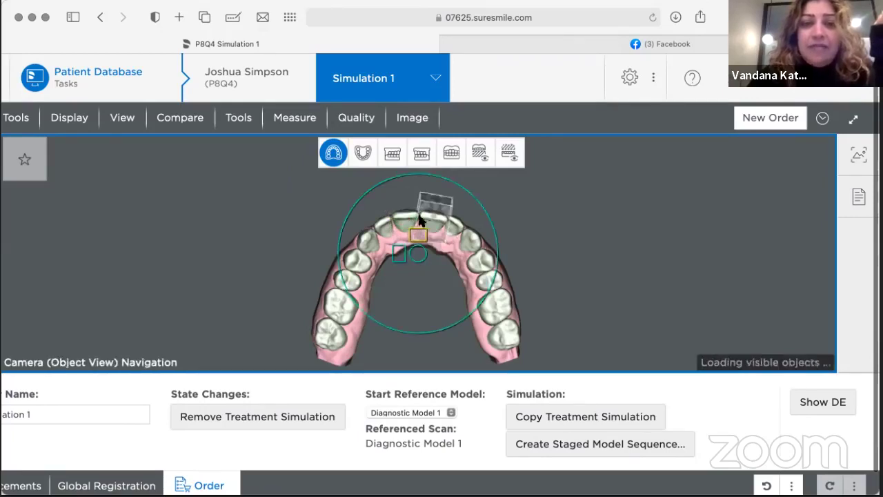
click(417, 219)
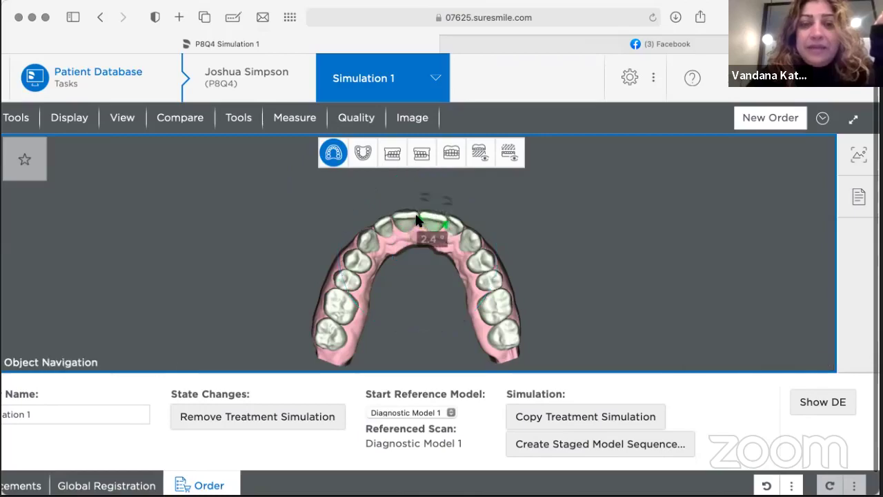
click(416, 219)
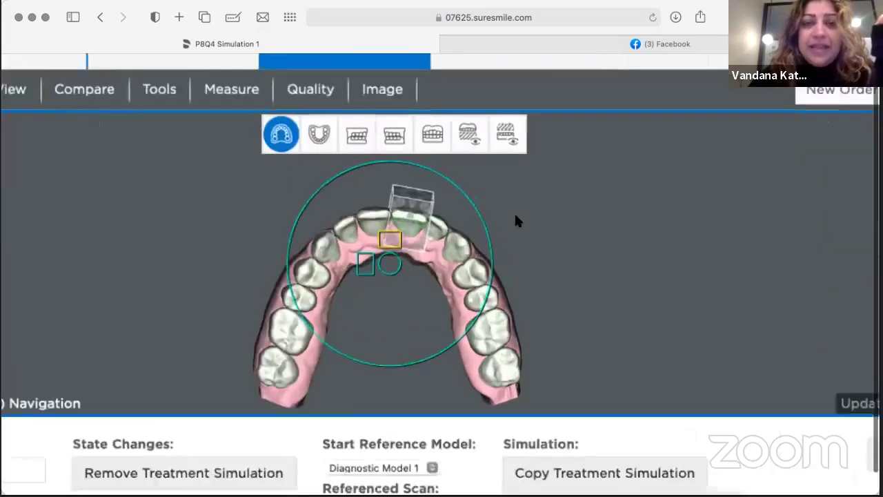
ctrl+scroll(517, 219, up, 5)
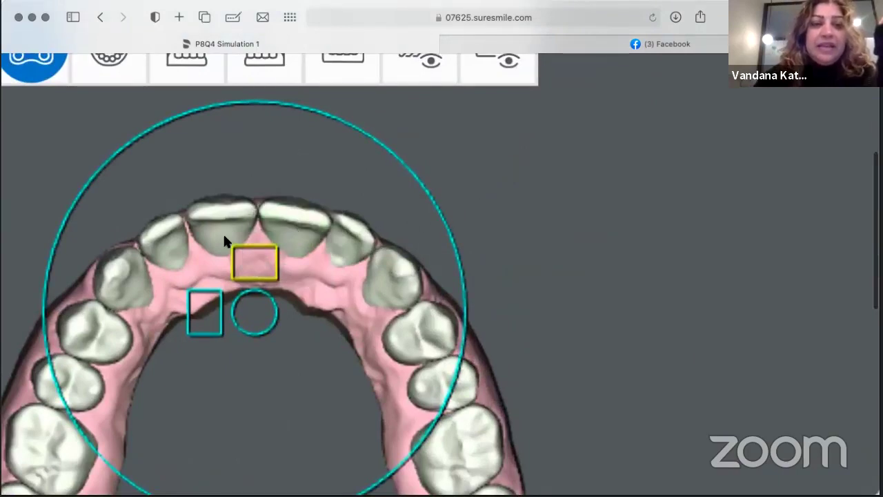
Shift the upper left lateral incisor about 0.2 mm.
click(166, 236)
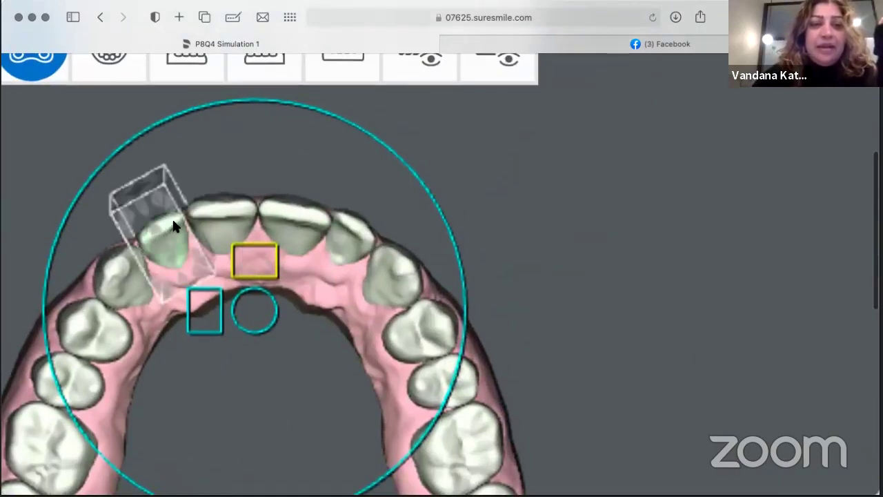
click(172, 237)
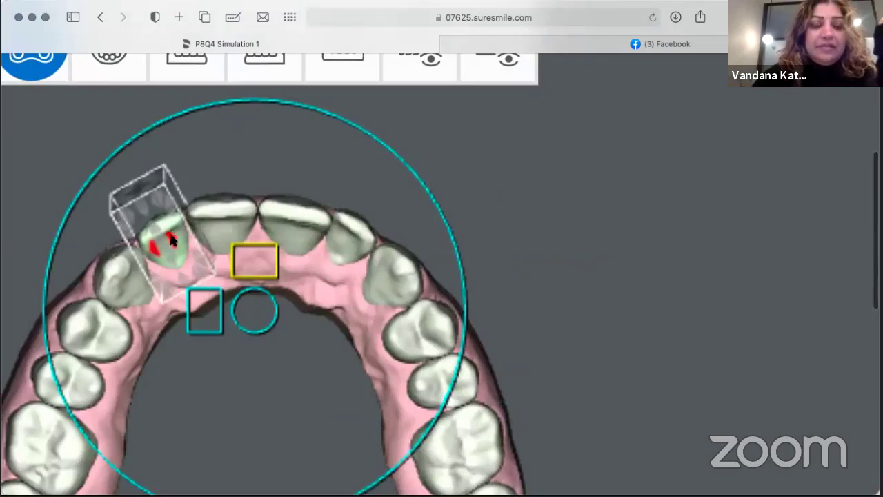
click(171, 238)
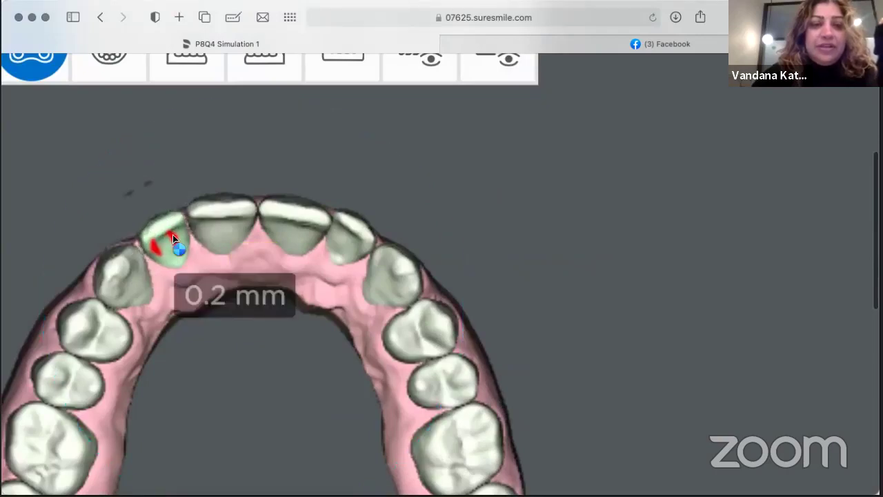
click(173, 238)
Rotate the upper right lateral incisor to 8.7° and view the upper teeth from the front.
click(350, 238)
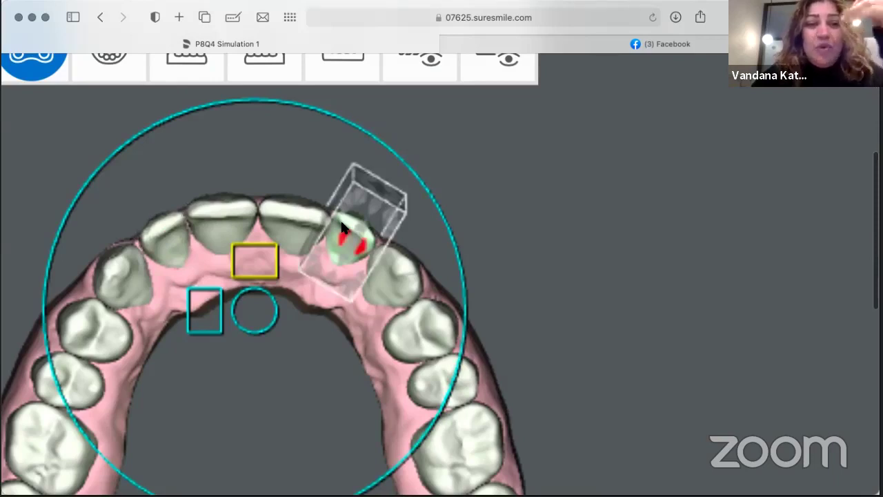
mouse_move(352, 203)
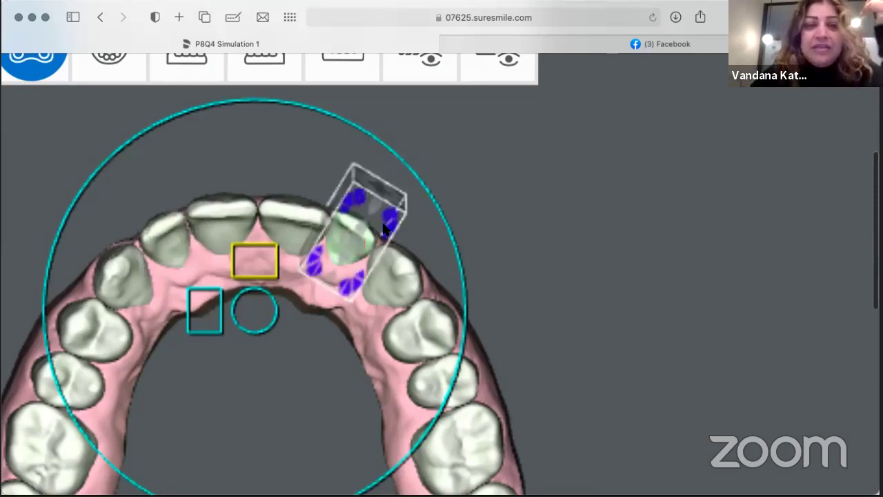
click(351, 200)
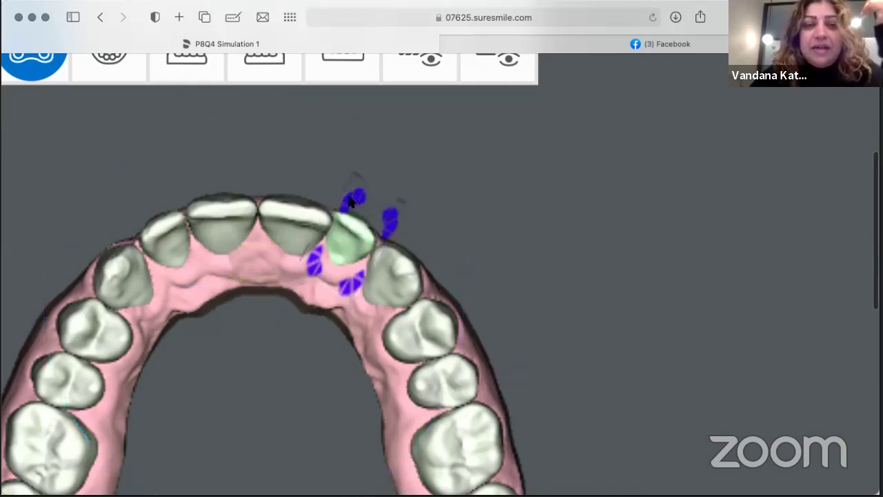
drag(349, 201, 350, 207)
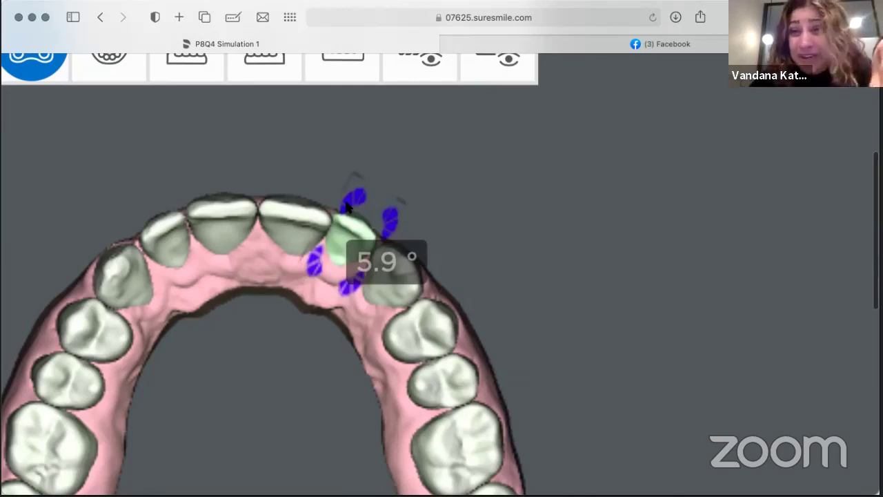
drag(346, 205, 347, 204)
click(492, 236)
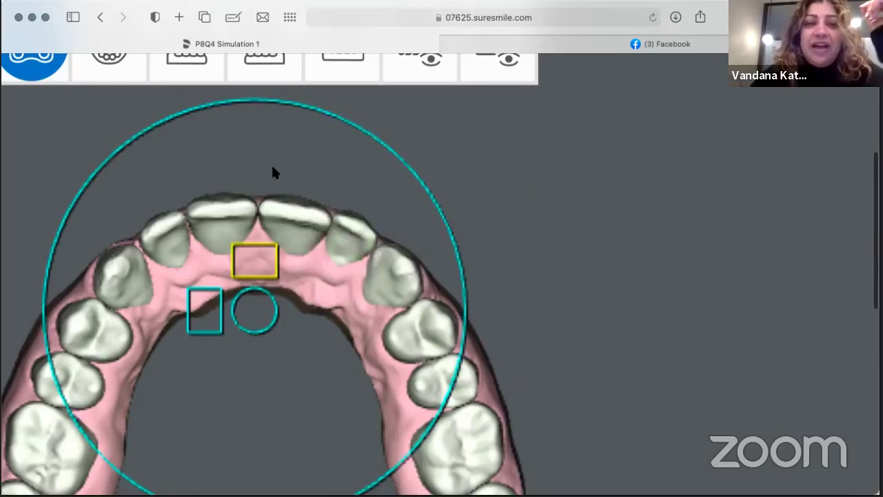
drag(274, 172, 256, 324)
Rotate one upper front tooth about 5.9° and another further left about 4.5°.
click(343, 343)
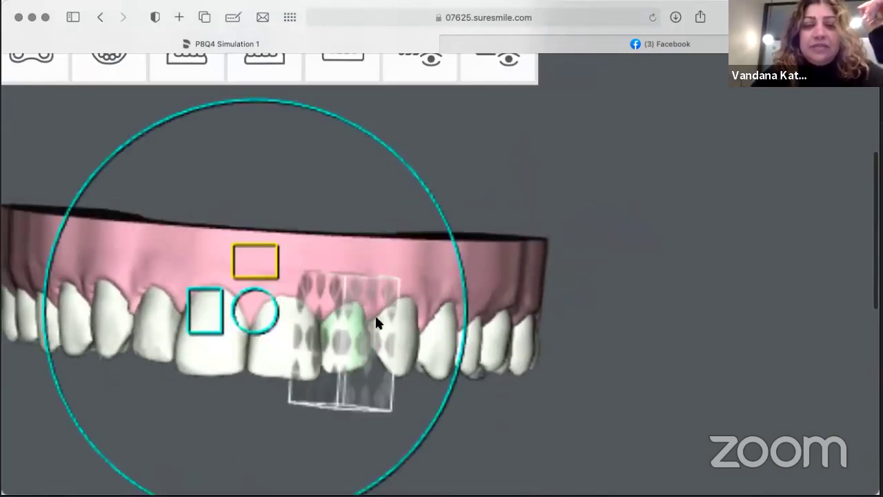
drag(392, 288, 394, 295)
click(145, 319)
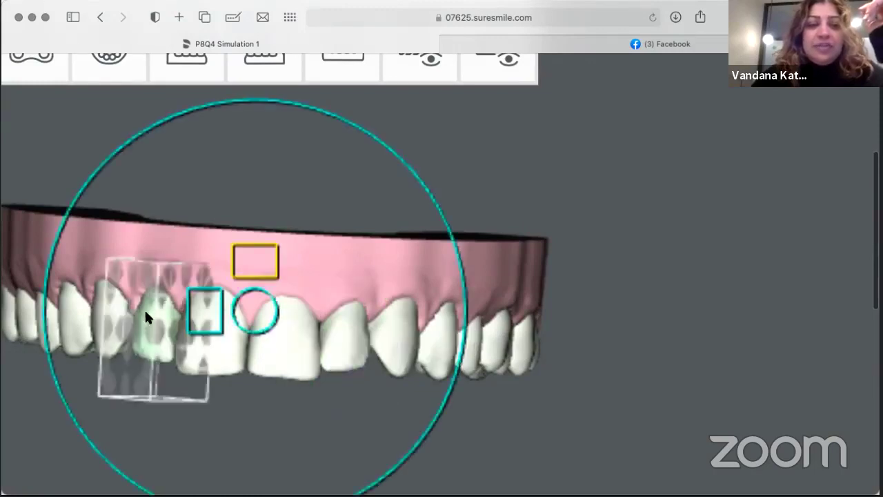
drag(112, 268, 107, 272)
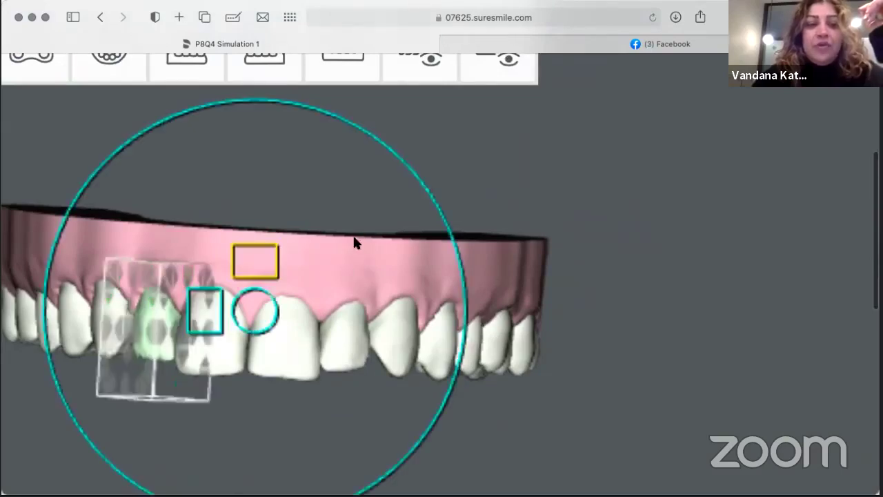
drag(355, 241, 356, 283)
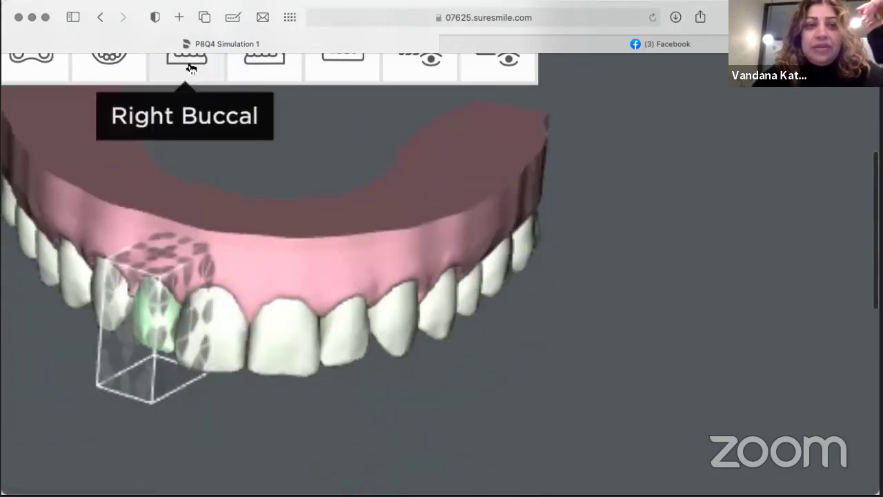
Switch between the Upper Occlusal and front views and select the upper arch.
click(55, 66)
scroll(59, 71, up, 4)
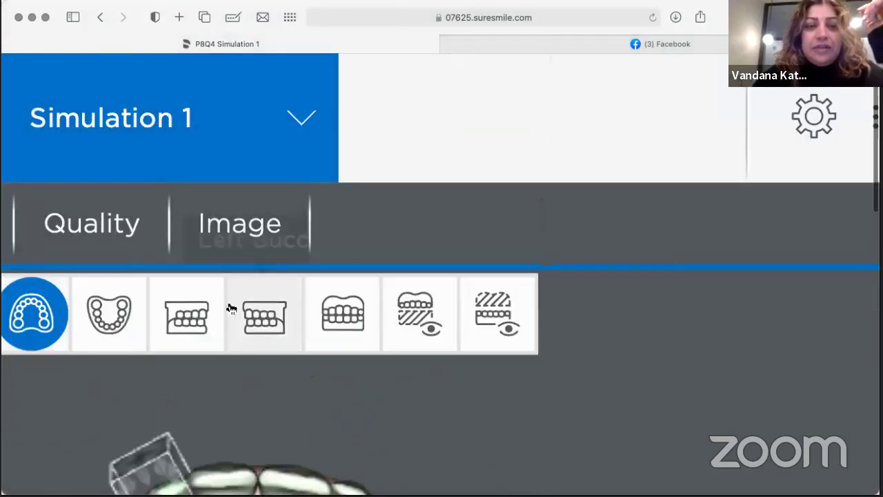
click(343, 323)
scroll(452, 386, down, 4)
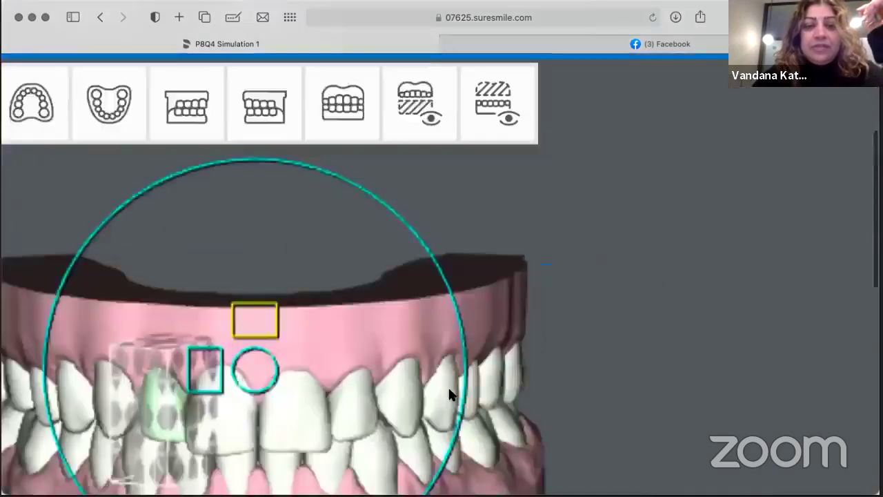
scroll(522, 391, up, 5)
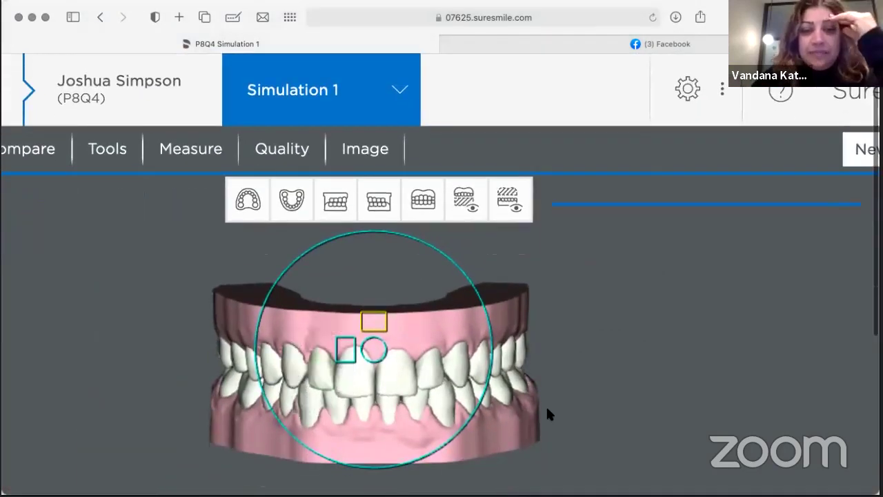
click(248, 200)
click(384, 287)
scroll(360, 280, down, 1)
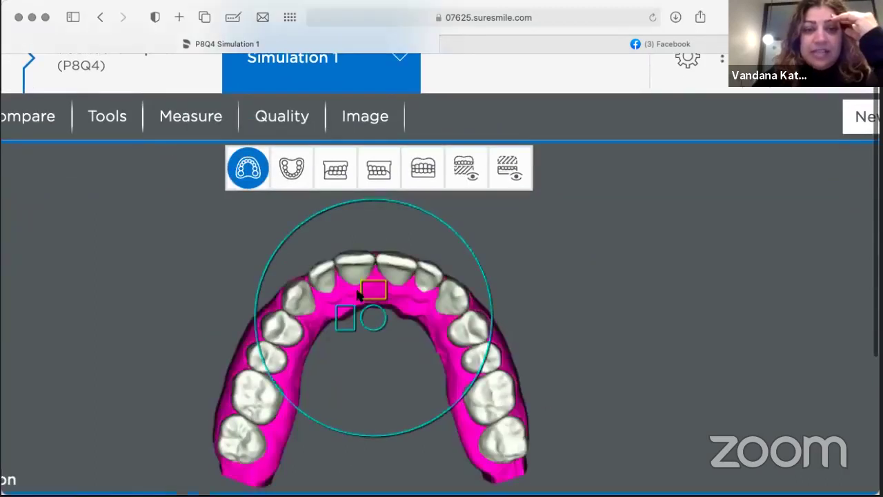
Rotate the upper front incisor by about -2.8°.
click(361, 263)
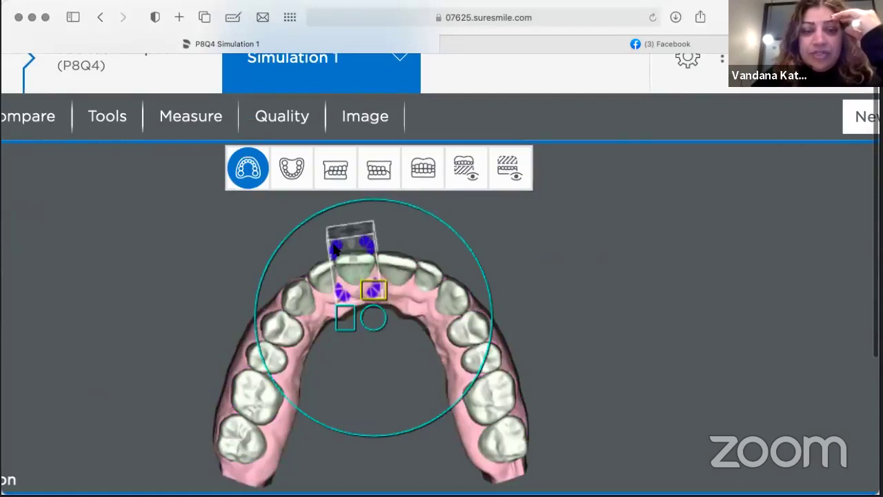
click(335, 250)
click(335, 250)
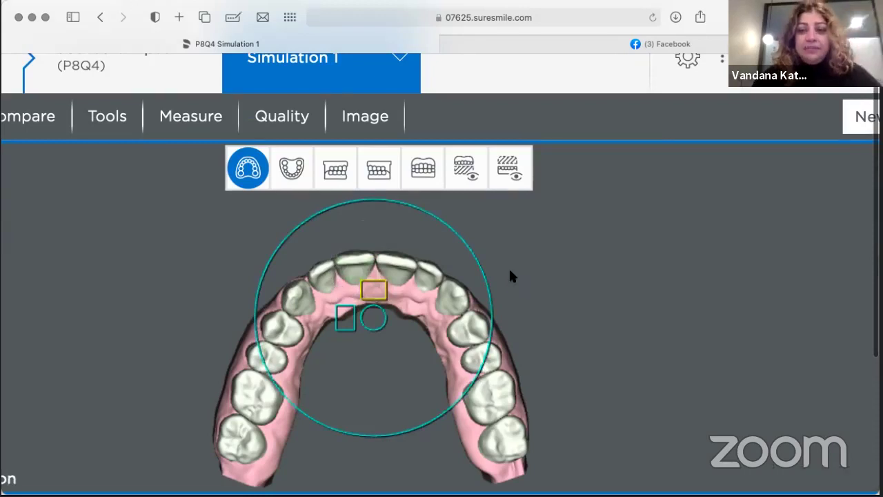
drag(509, 267, 486, 276)
Rotate a lower front incisor by about 4.1°, checking it from the front and occlusal views.
click(291, 167)
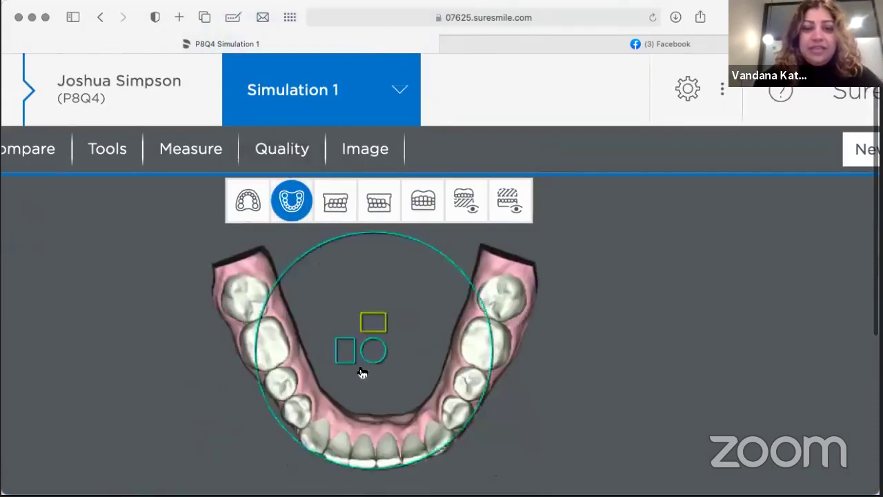
scroll(358, 366, down, 1)
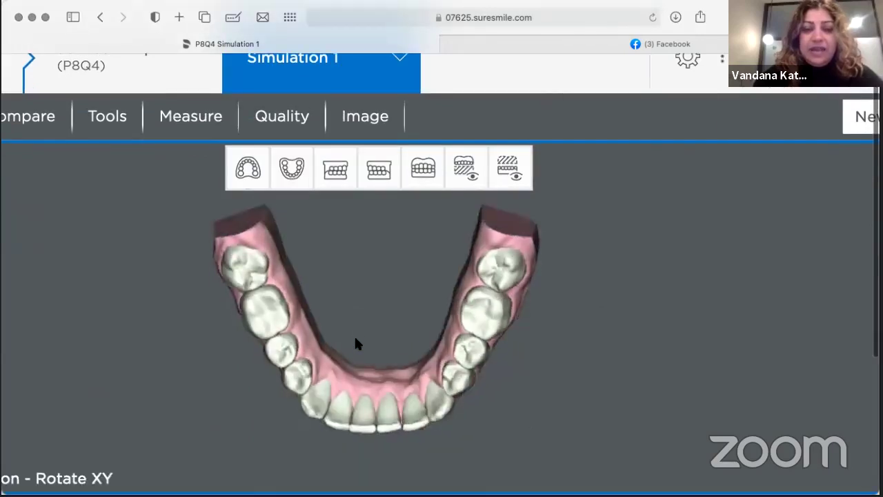
drag(356, 343, 406, 388)
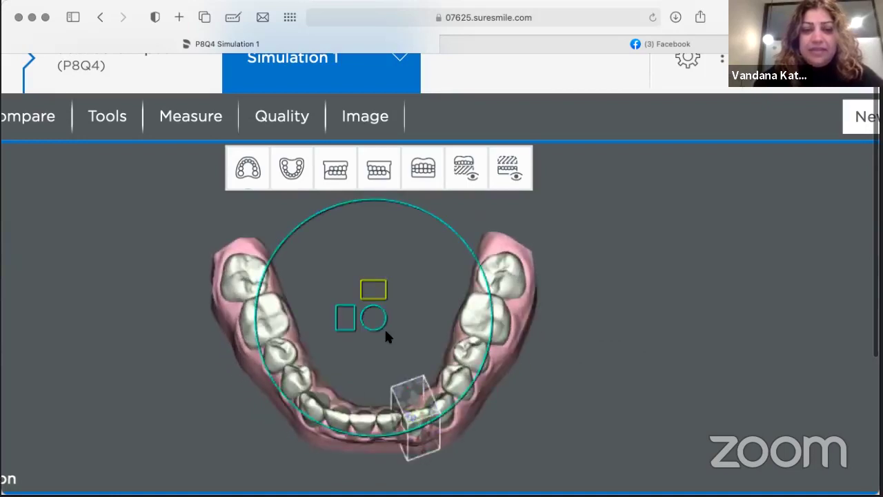
mouse_move(386, 338)
mouse_down()
mouse_move(384, 297)
mouse_move(395, 323)
mouse_up()
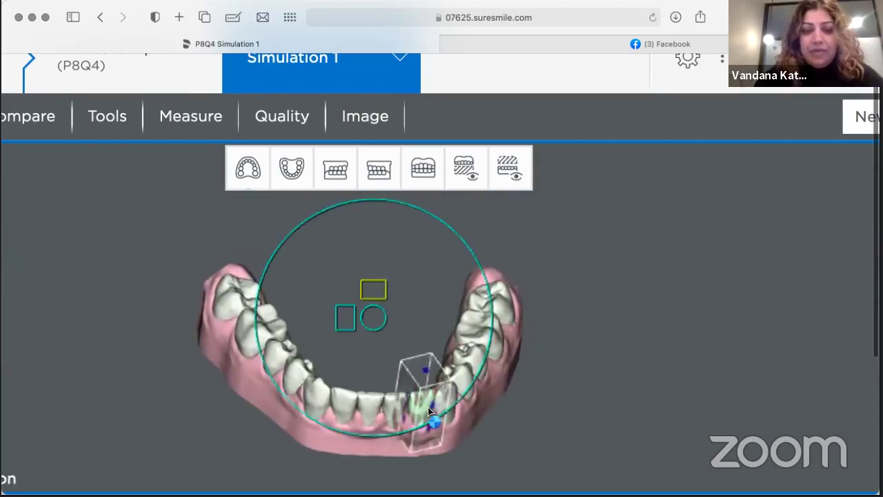
ctrl+scroll(428, 412, up, 5)
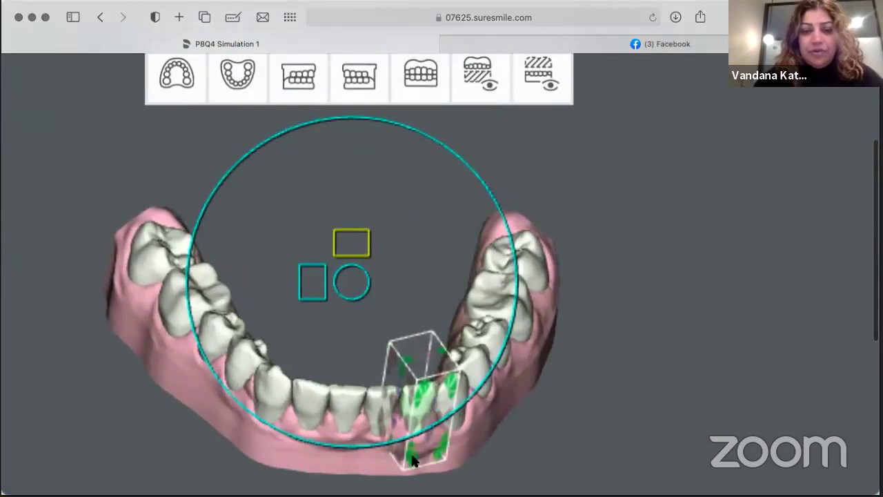
drag(381, 427, 382, 434)
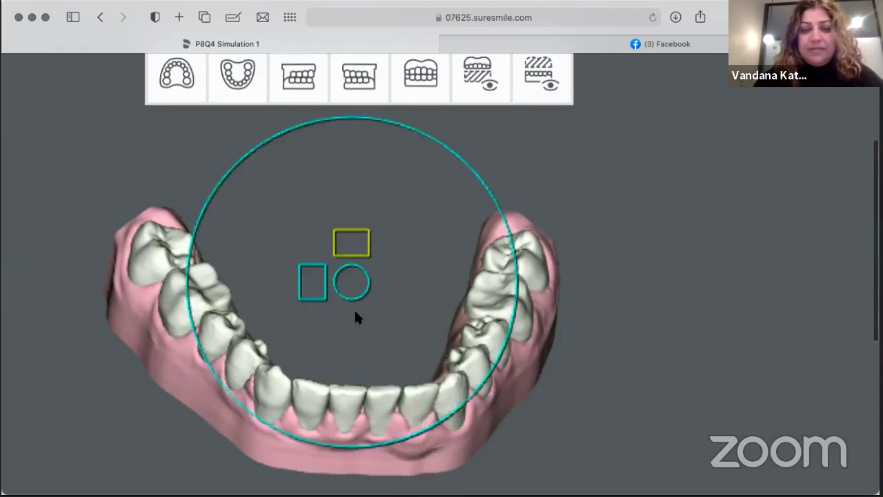
drag(359, 379, 349, 349)
Inspect the lower incisors by orbiting the arch from a frontal view toward the biting surface.
click(391, 422)
click(403, 423)
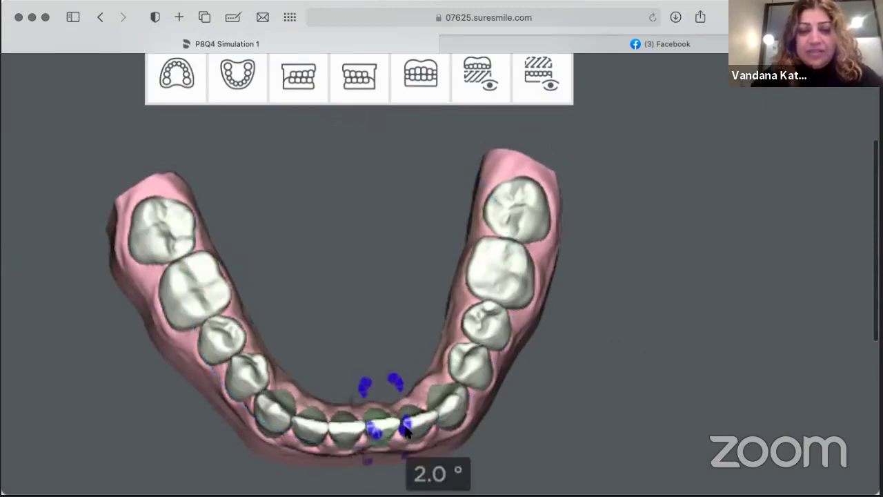
click(368, 338)
drag(398, 316, 389, 248)
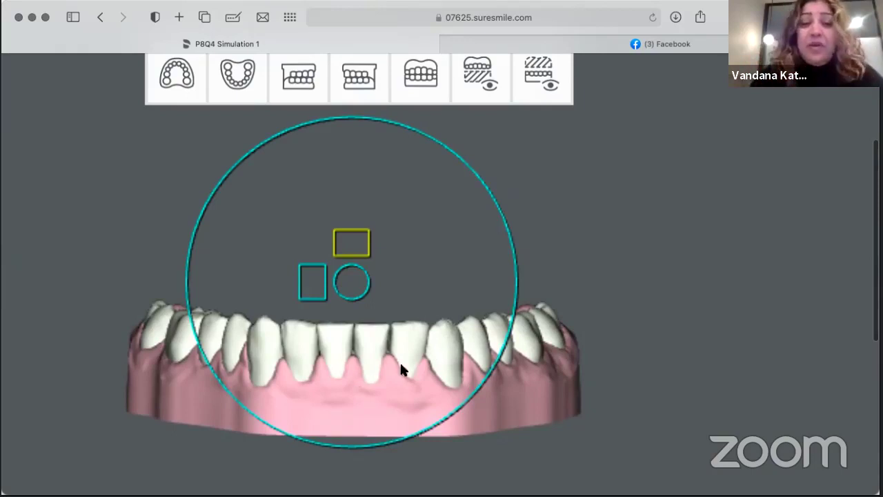
drag(359, 390, 291, 364)
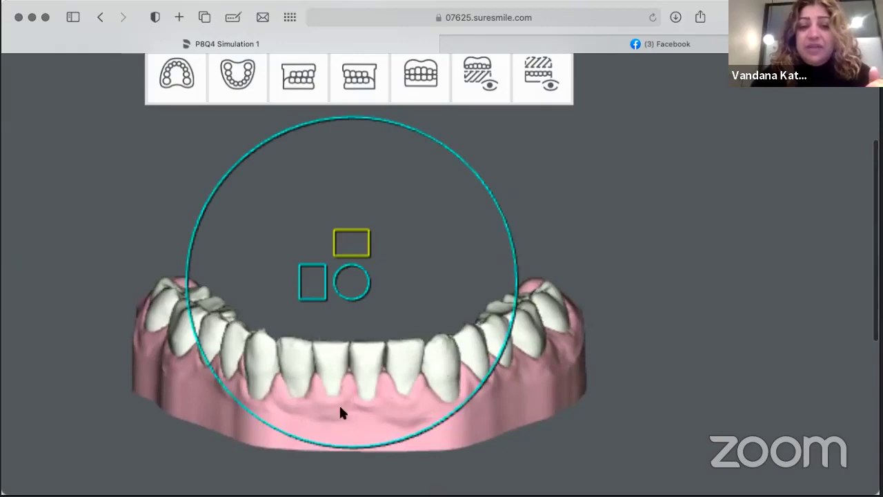
drag(340, 412, 397, 345)
Rotate the lower front tooth about 2.5° more from the occlusal view, ending on a front view.
drag(430, 290, 424, 359)
click(396, 439)
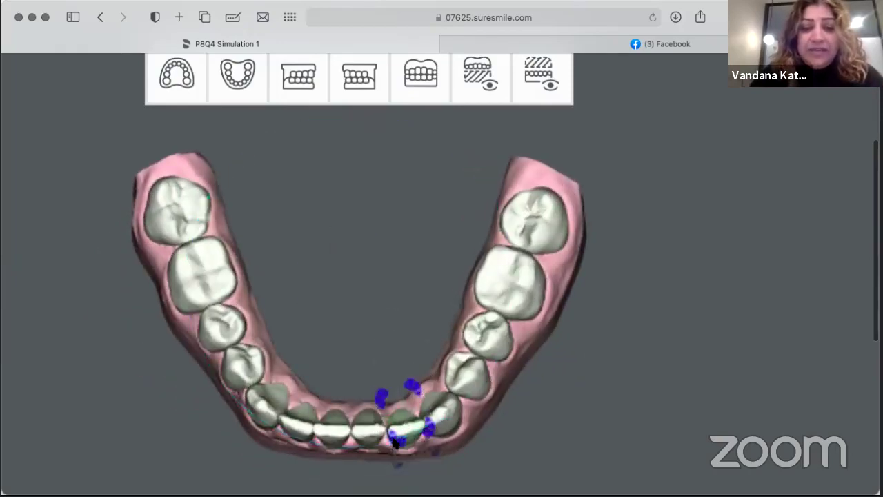
drag(394, 443, 394, 444)
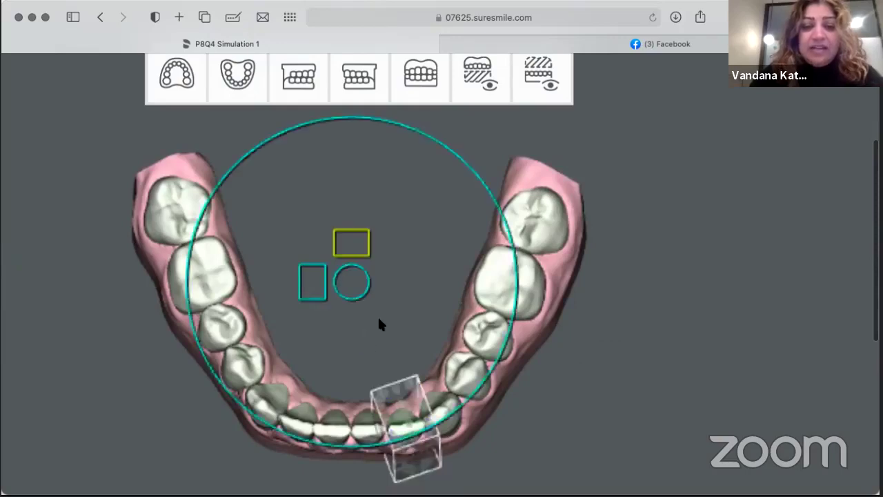
drag(380, 321, 382, 239)
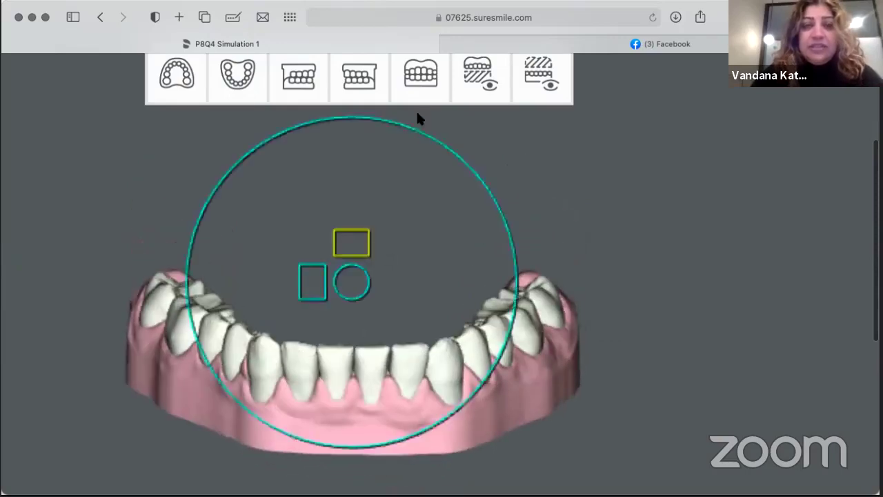
Check Left Buccal, Right Buccal, Lower and Upper Occlusal views, then turn the upper arch frontally.
click(359, 74)
scroll(359, 73, up, 3)
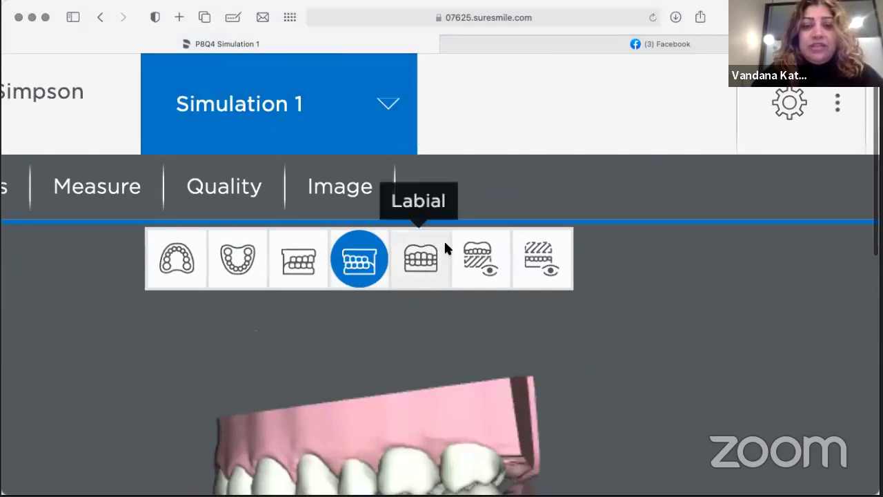
ctrl+scroll(445, 241, down, 5)
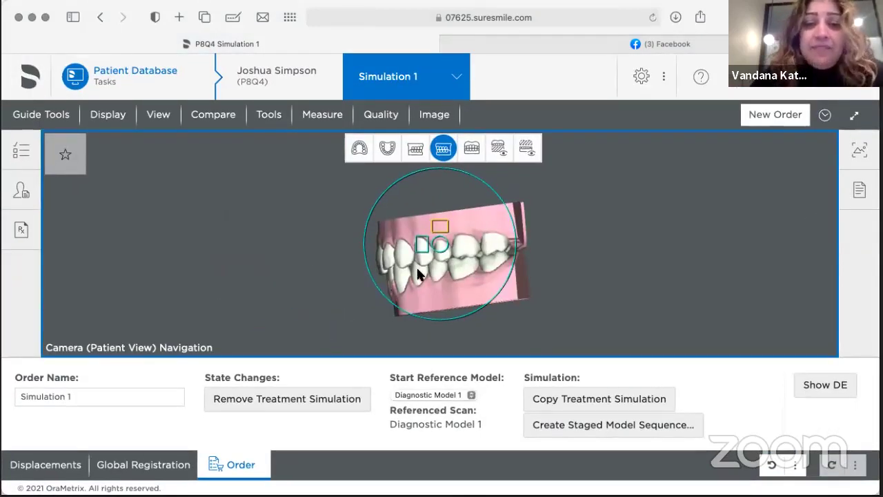
click(414, 147)
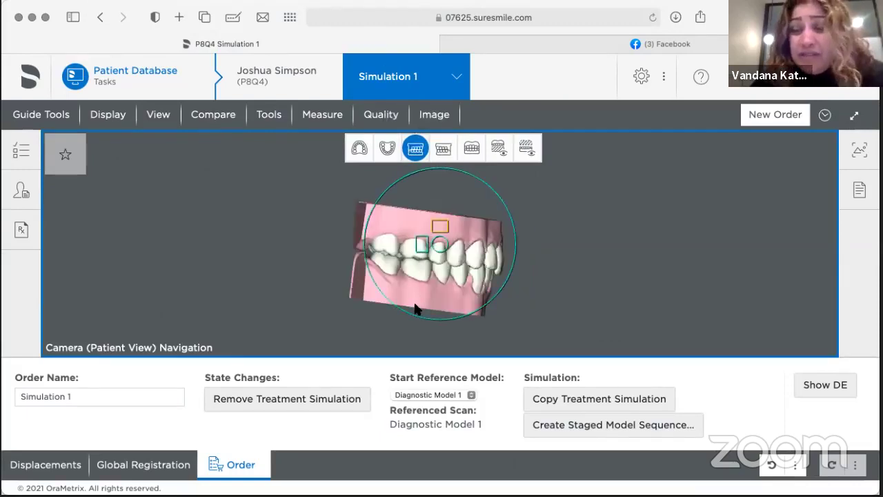
click(388, 148)
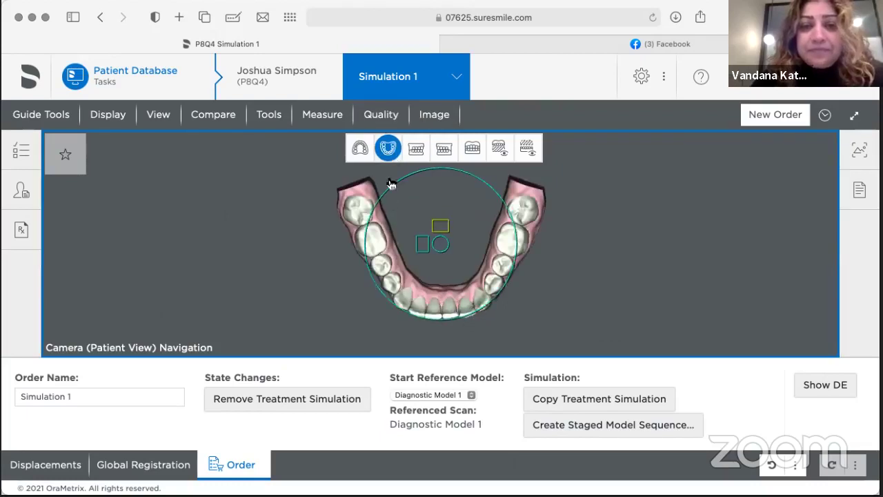
click(361, 150)
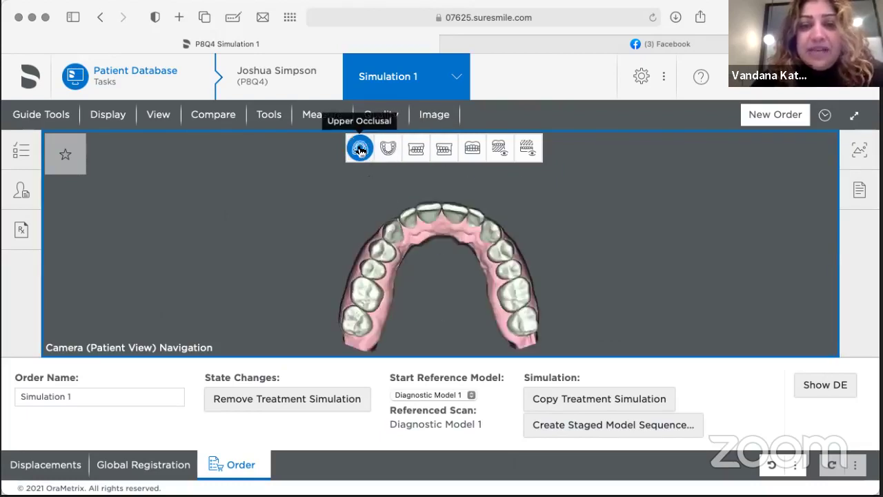
drag(455, 259, 456, 315)
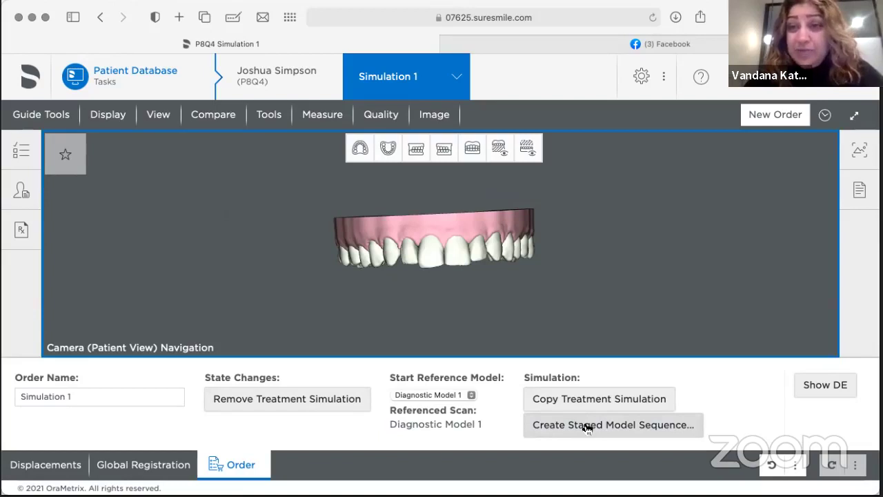
Start Create Staged Model Sequence… from the Order panel.
click(586, 428)
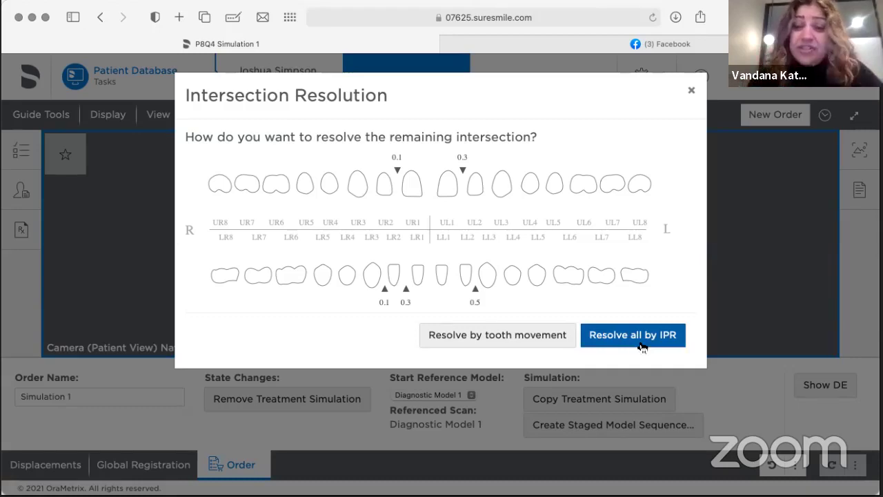
Resolve all intersections by IPR and create staged models with No Automatic Attachment Placement.
click(627, 343)
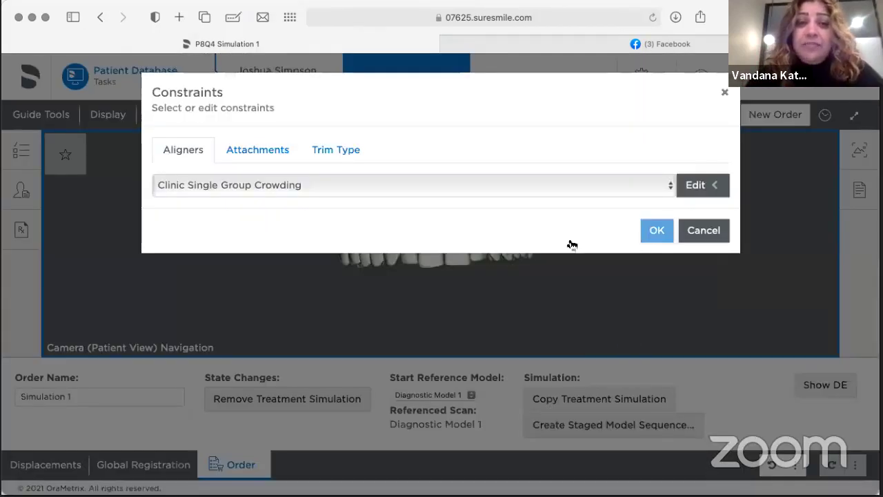
click(344, 185)
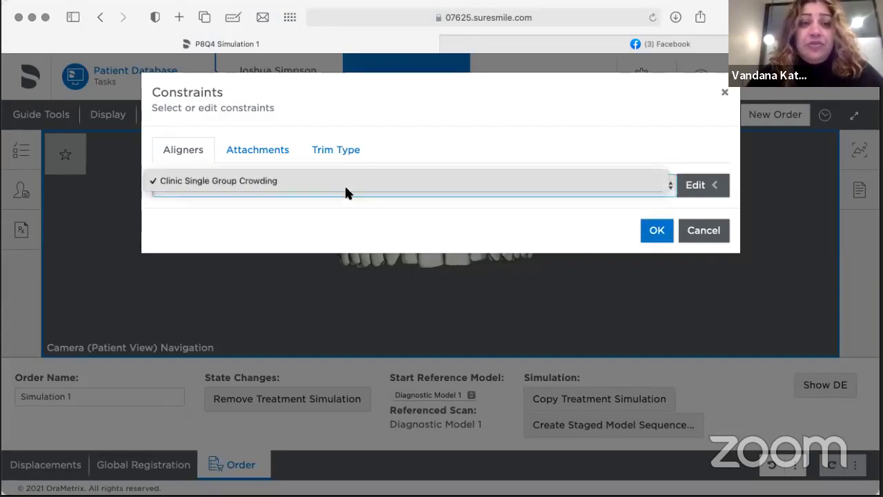
click(445, 148)
click(255, 154)
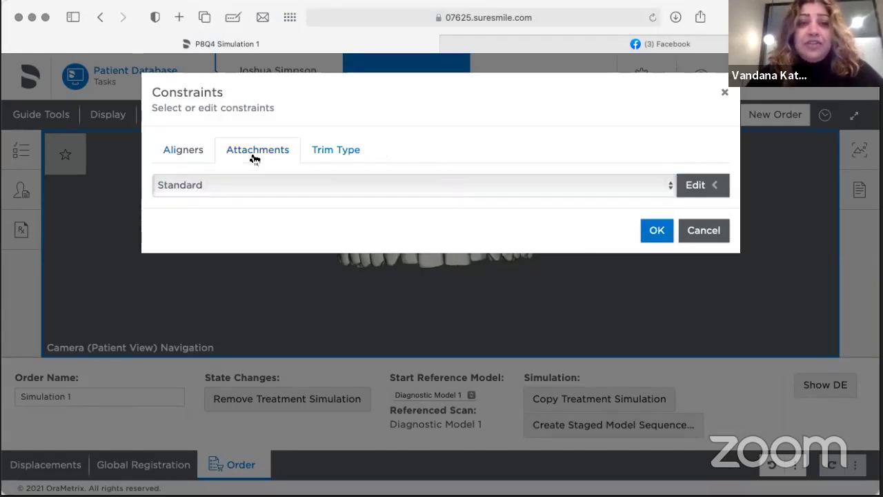
click(335, 152)
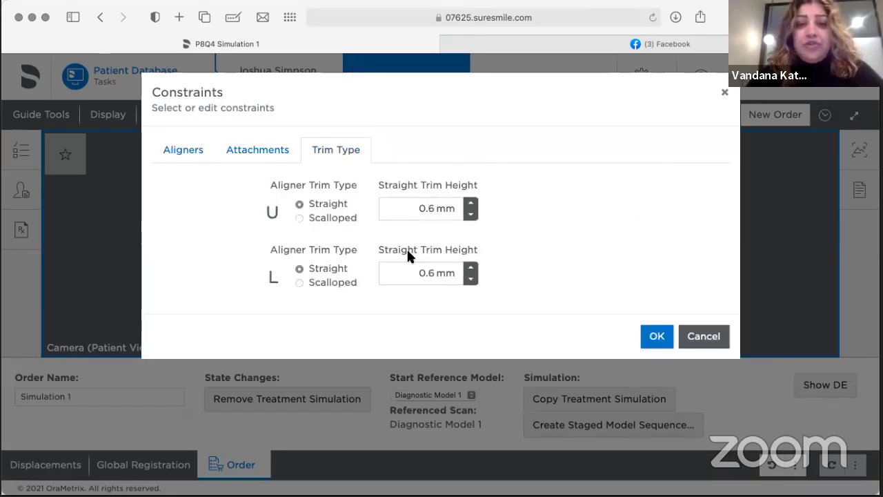
click(245, 149)
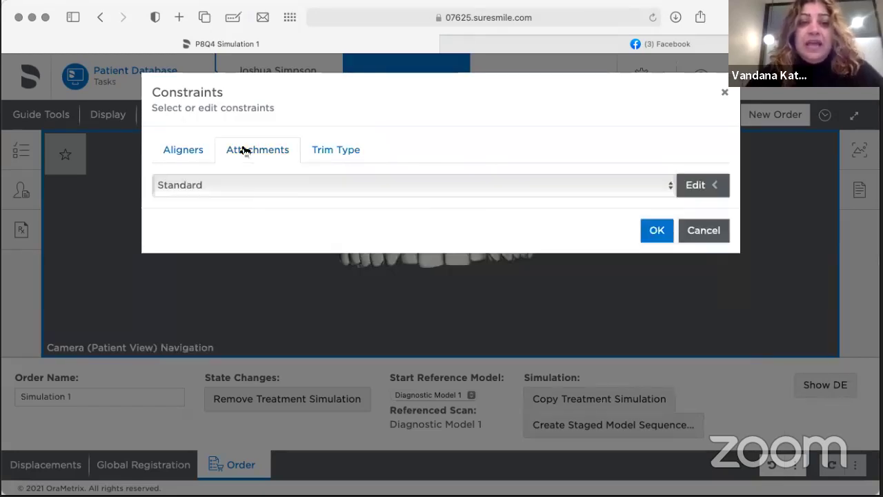
click(401, 187)
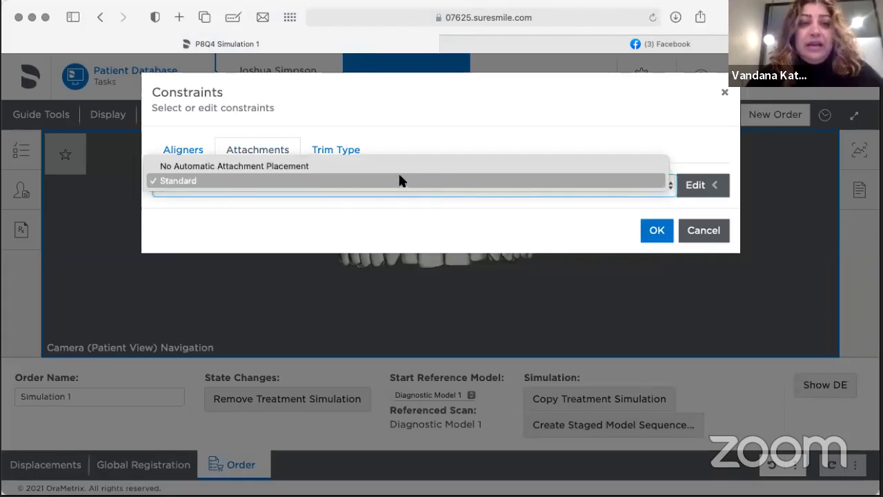
click(400, 167)
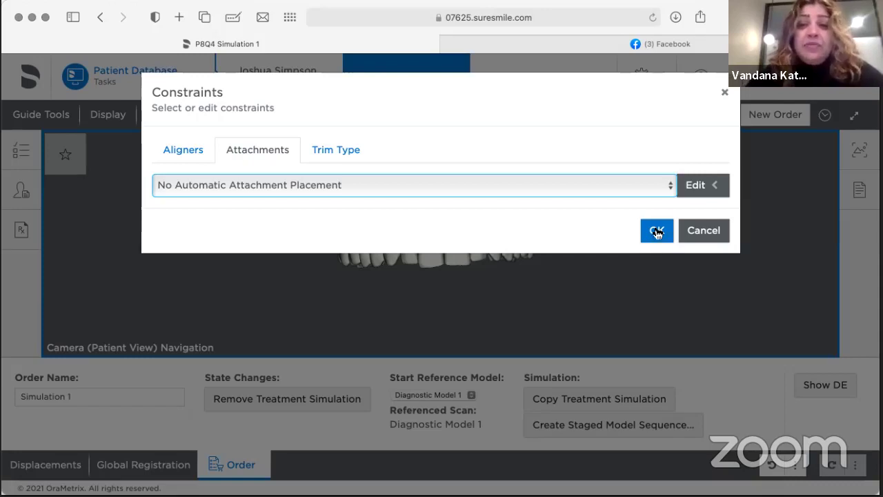
click(657, 232)
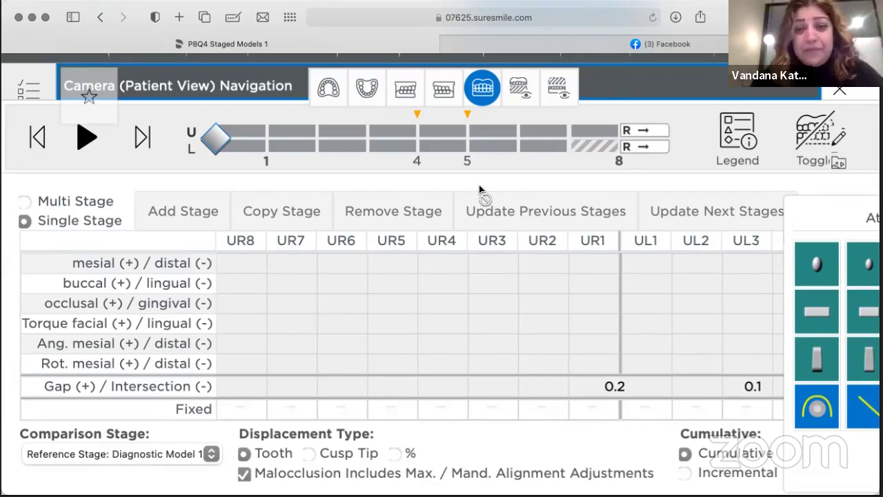
Zoom out on the finished Staged Models 1 and play its eight stages as a movie.
scroll(482, 191, down, 2)
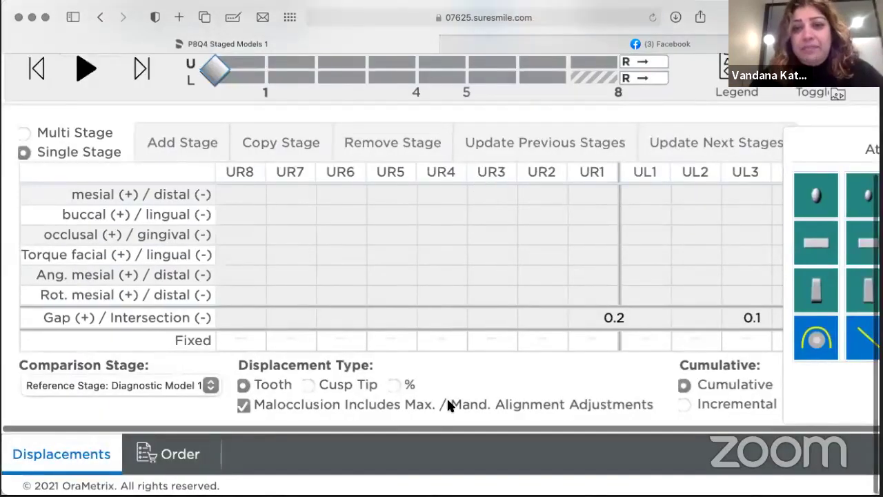
scroll(513, 301, up, 1)
scroll(513, 302, right, 1)
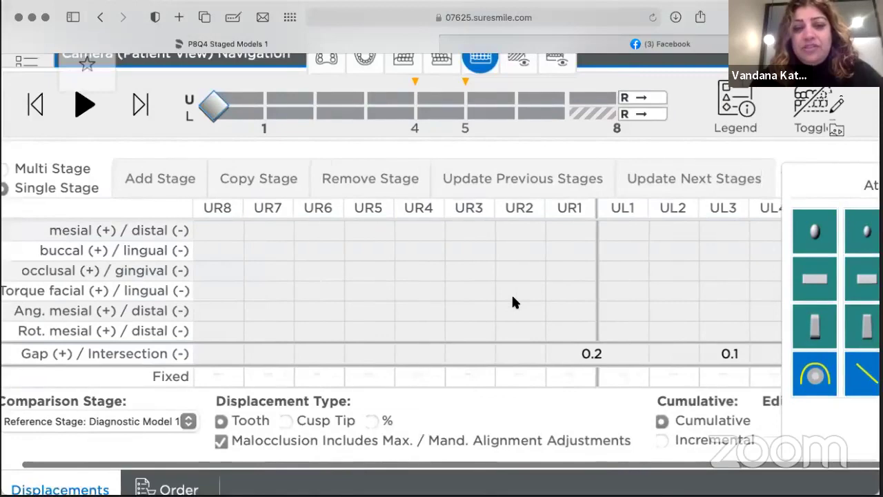
scroll(513, 297, right, 1)
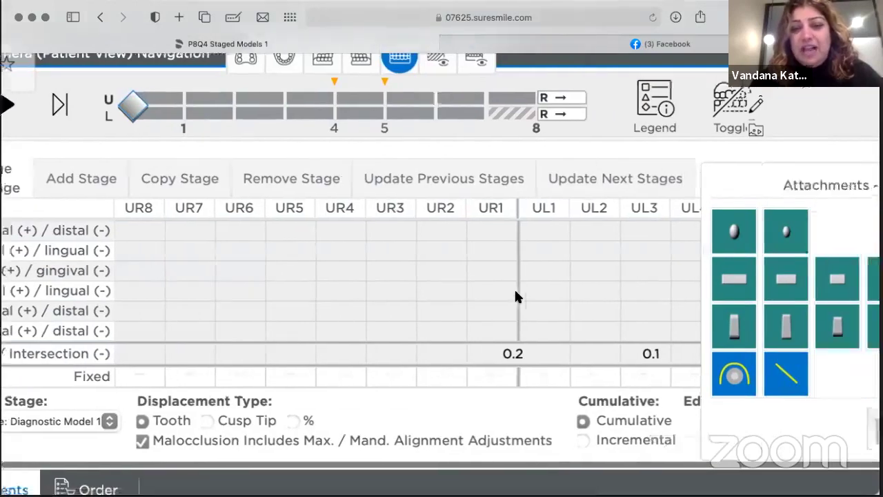
scroll(587, 352, down, 1)
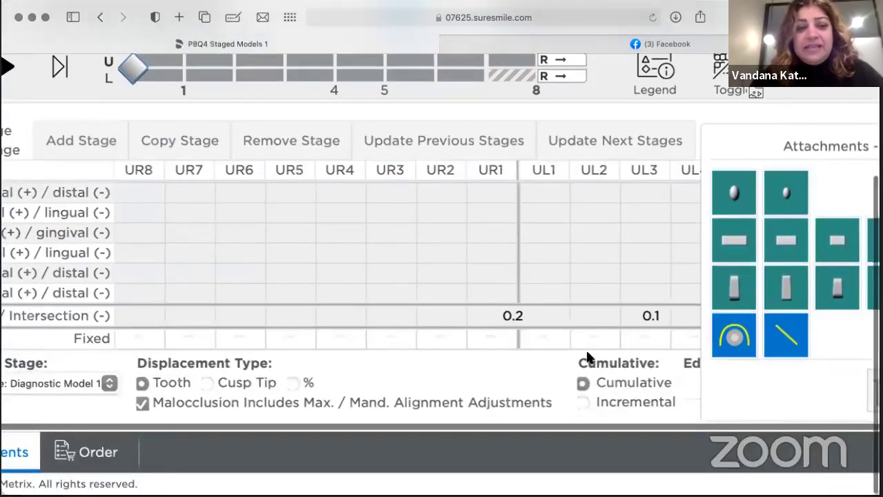
scroll(438, 384, up, 1)
scroll(438, 384, left, 1)
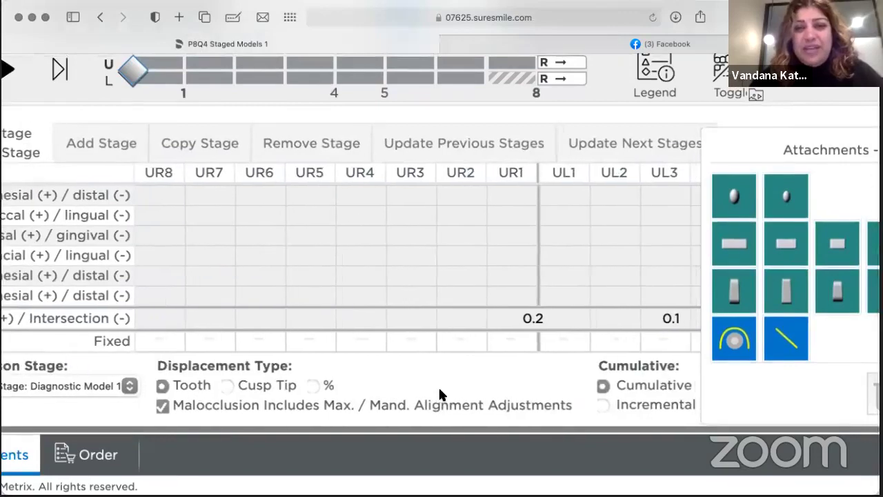
ctrl+scroll(439, 390, down, 3)
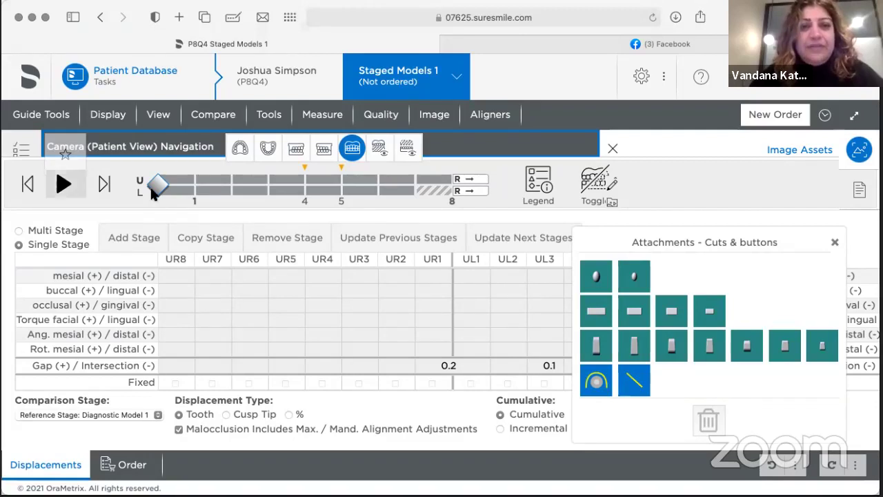
key(space)
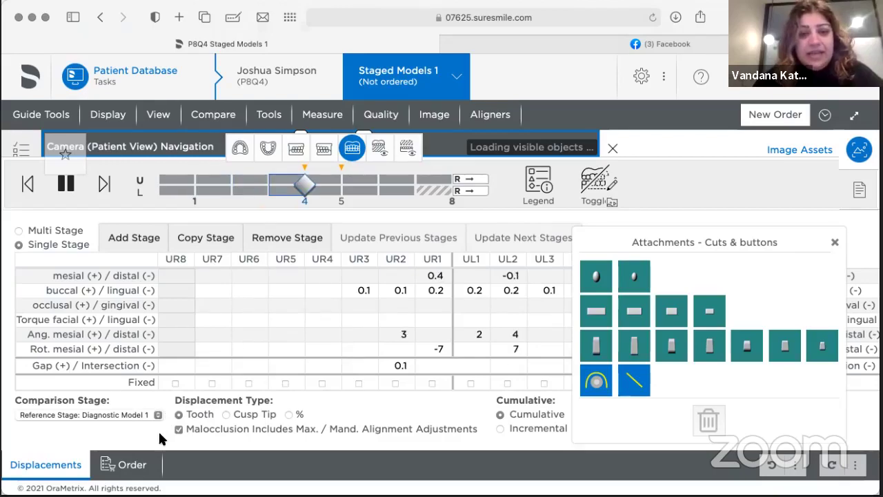
Open the staged models' order options and review the lower occlusal view from stage 1 to stage 8.
click(130, 472)
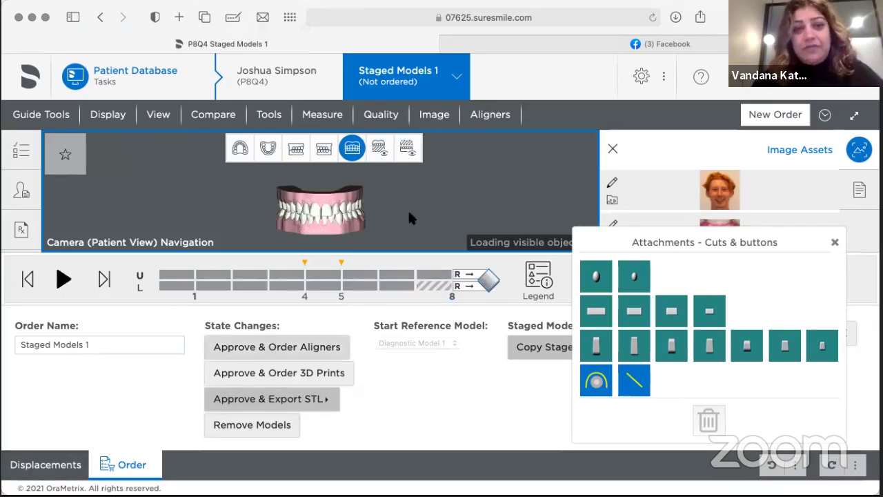
ctrl+scroll(370, 189, up, 3)
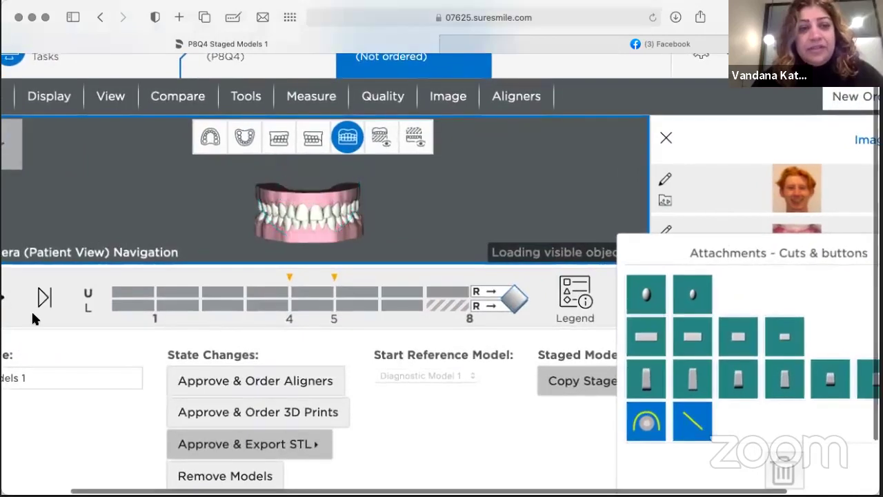
click(43, 297)
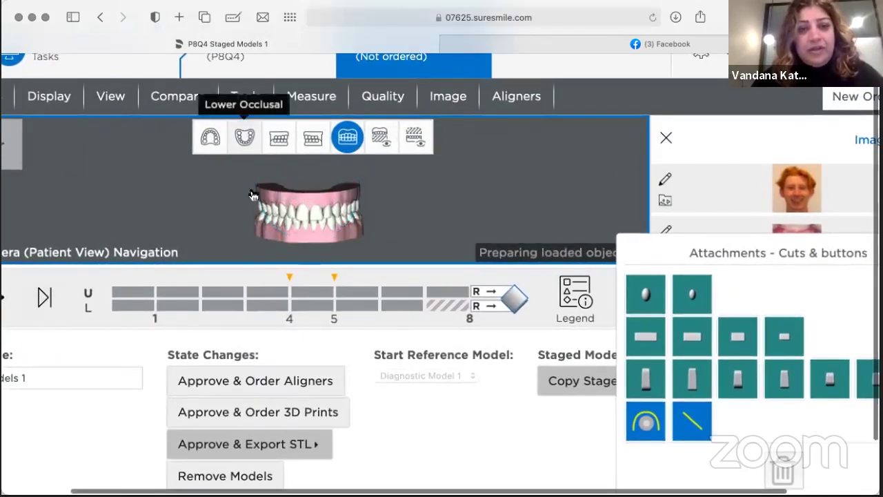
click(245, 137)
scroll(307, 241, up, 1)
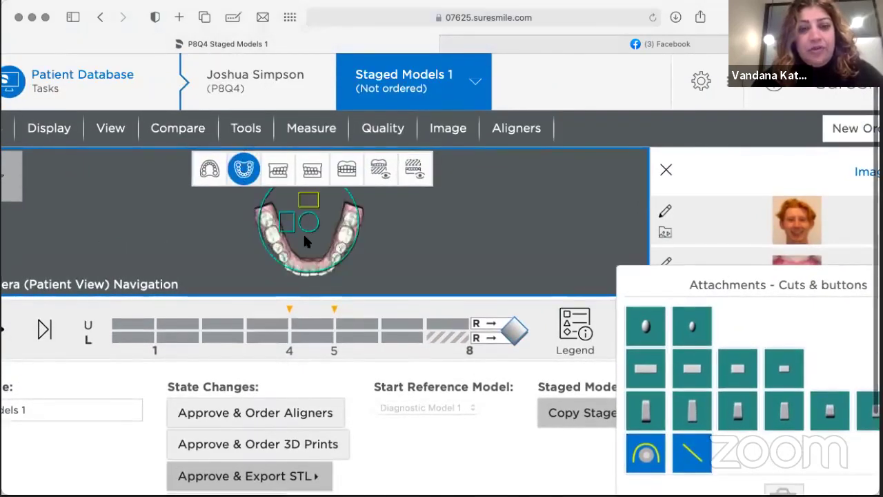
ctrl+scroll(303, 232, up, 5)
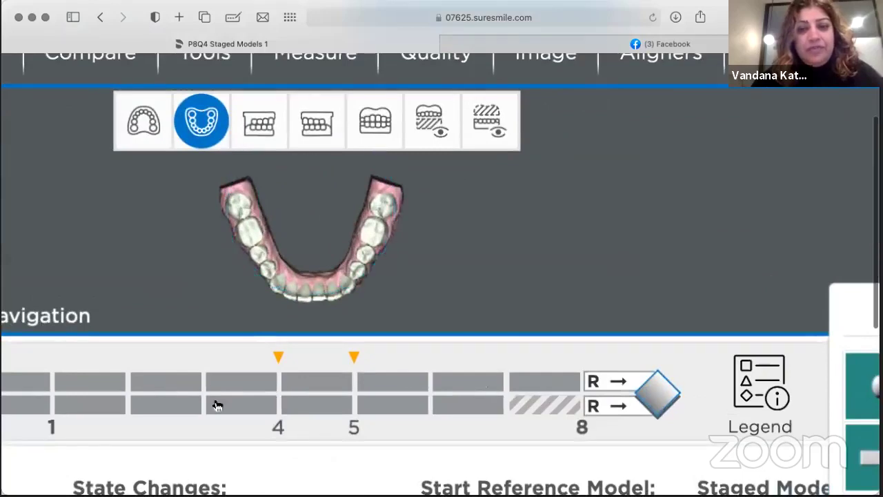
click(547, 387)
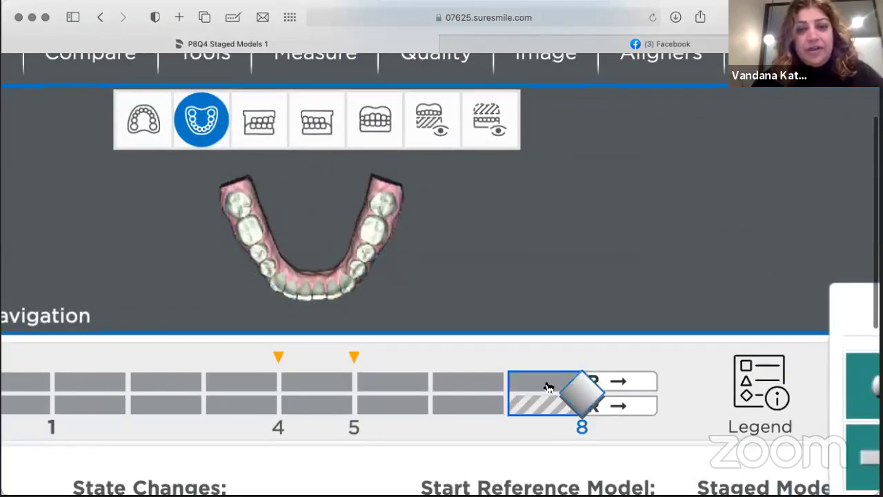
scroll(464, 408, left, 3)
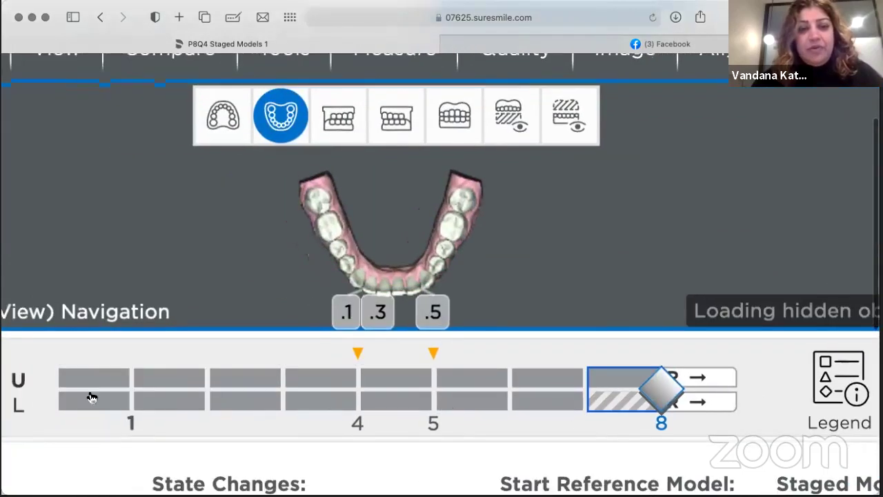
click(91, 379)
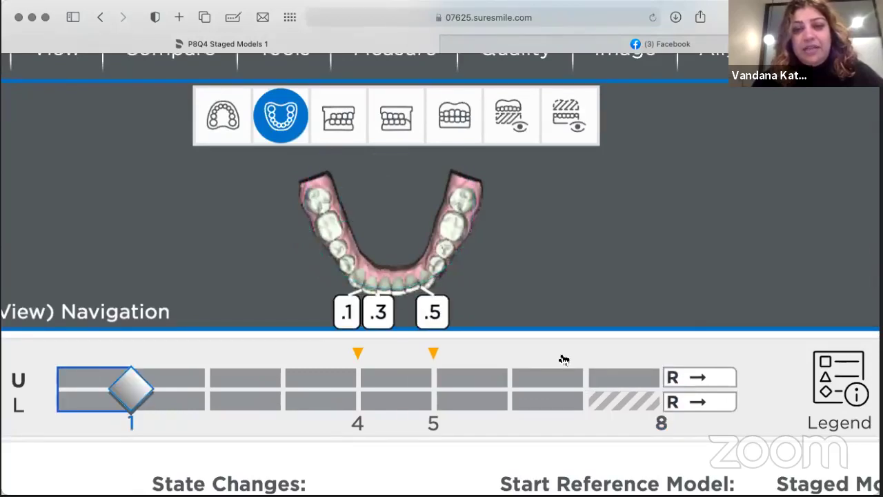
key(End)
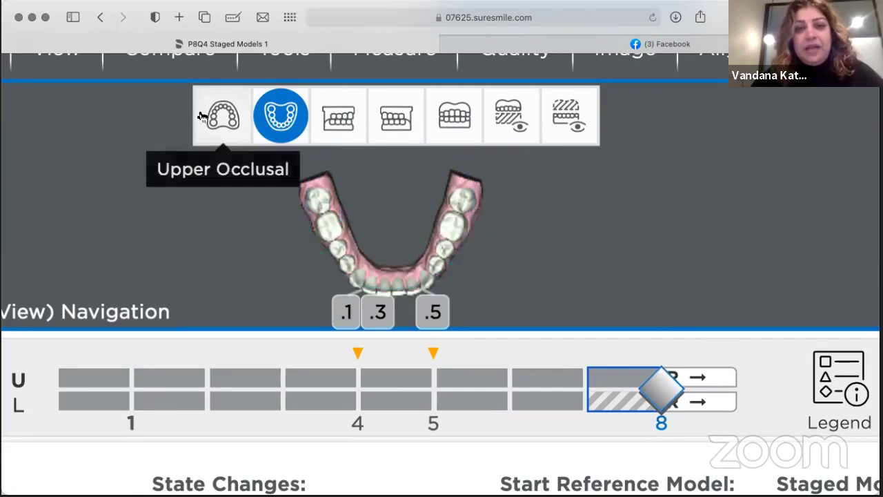
Review the upper occlusal view from stage 1 to the final stage 8.
click(222, 115)
scroll(199, 115, up, 2)
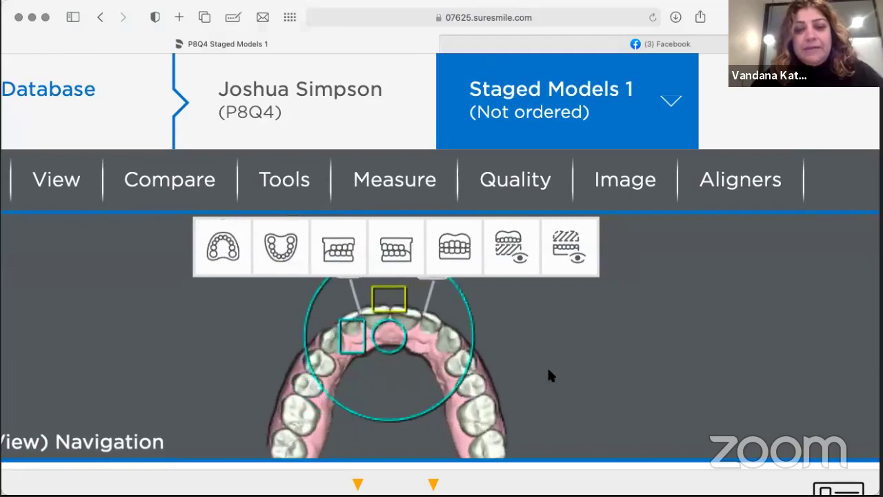
ctrl+scroll(246, 339, down, 5)
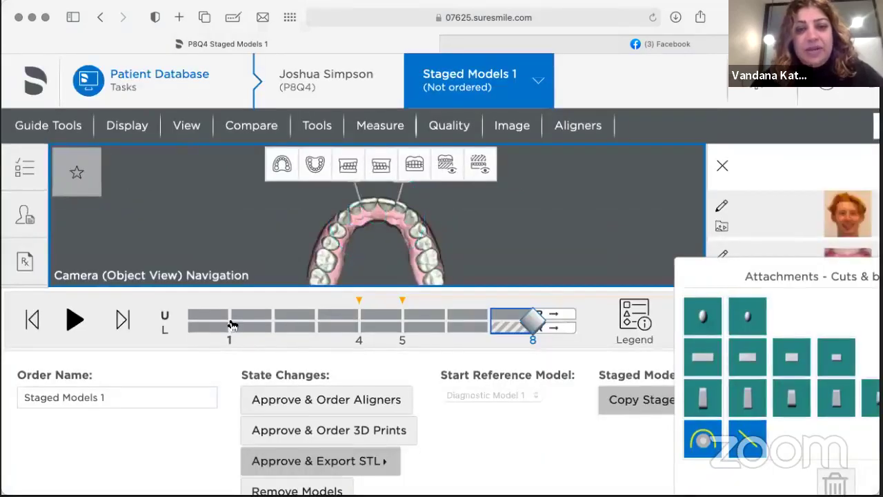
click(207, 319)
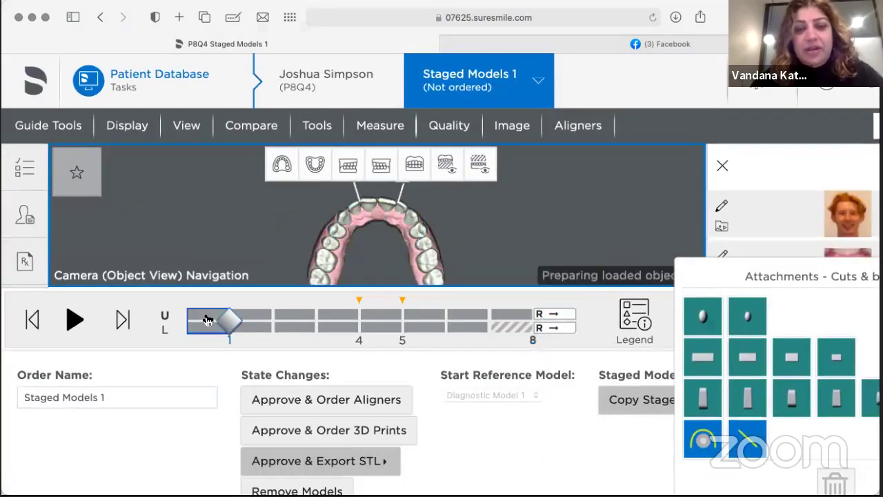
click(502, 319)
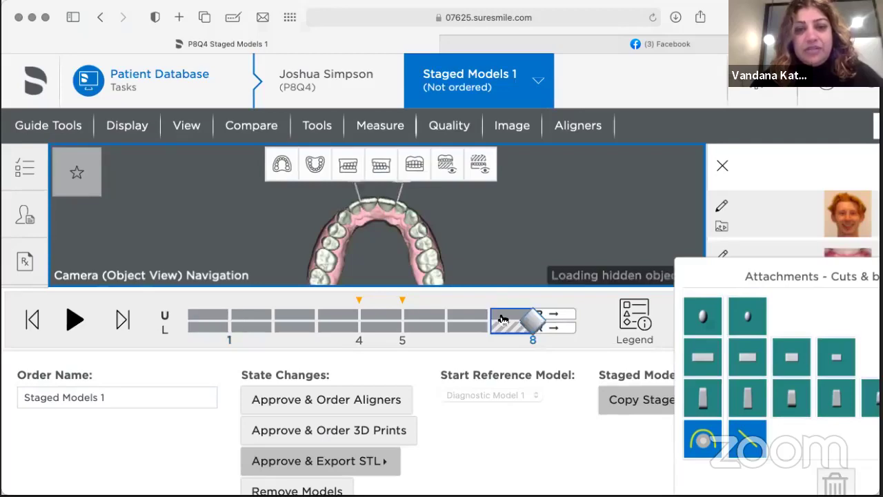
scroll(446, 397, down, 2)
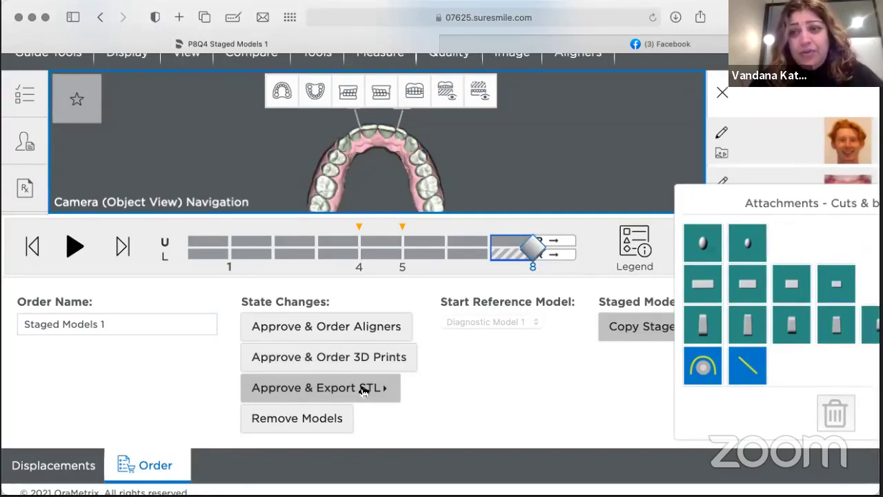
scroll(363, 391, down, 1)
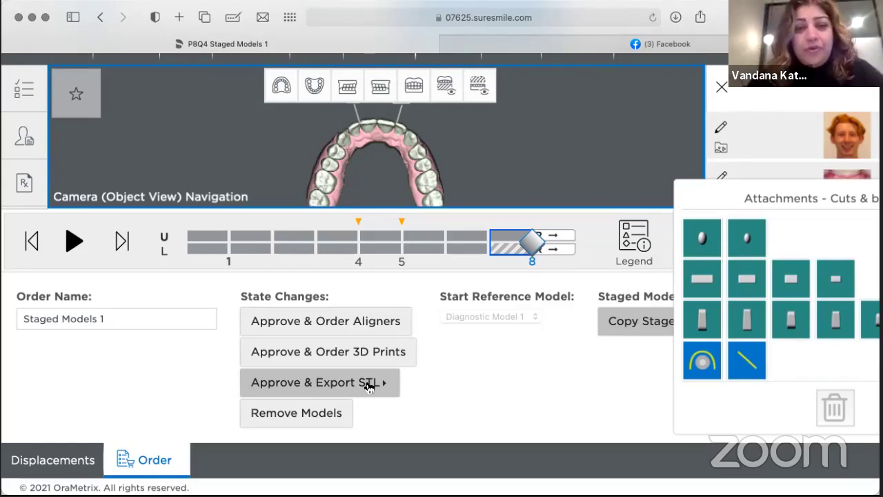
Create a new STL export, clear the preselected stages, and select upper stages 1–8.
click(369, 386)
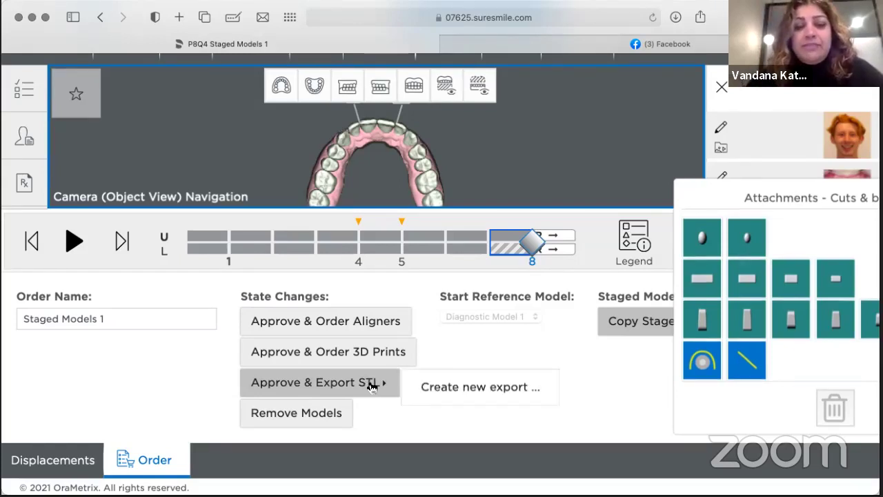
click(438, 386)
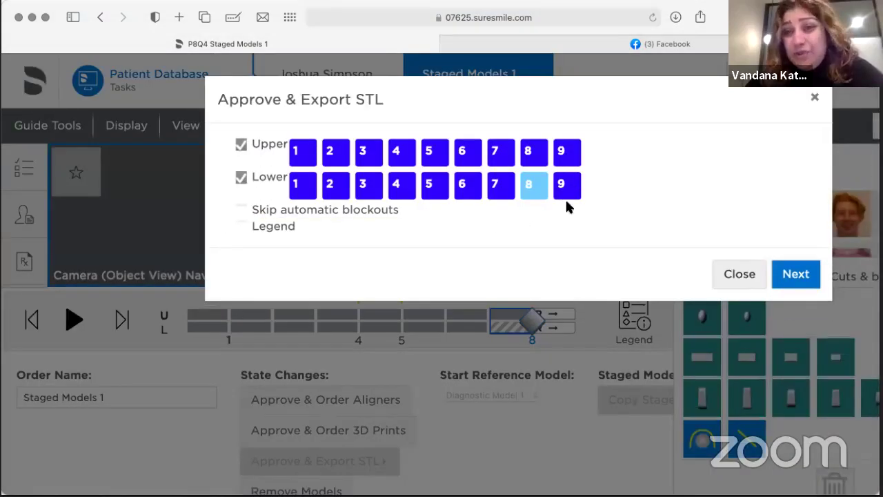
click(243, 145)
click(241, 178)
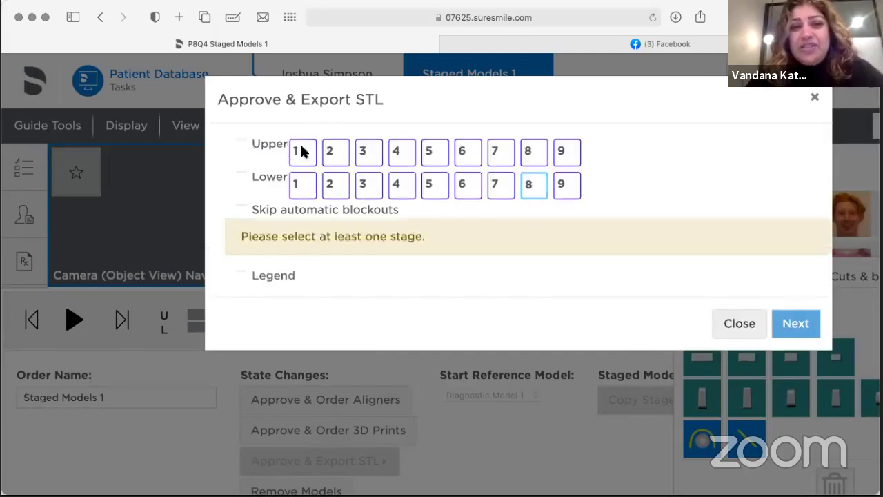
click(302, 151)
click(336, 151)
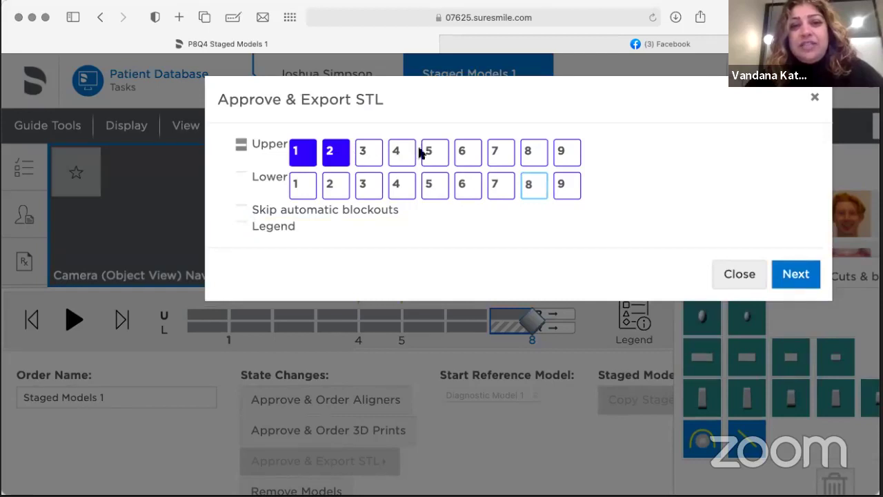
click(369, 153)
click(400, 152)
click(431, 152)
click(462, 153)
click(501, 154)
click(532, 153)
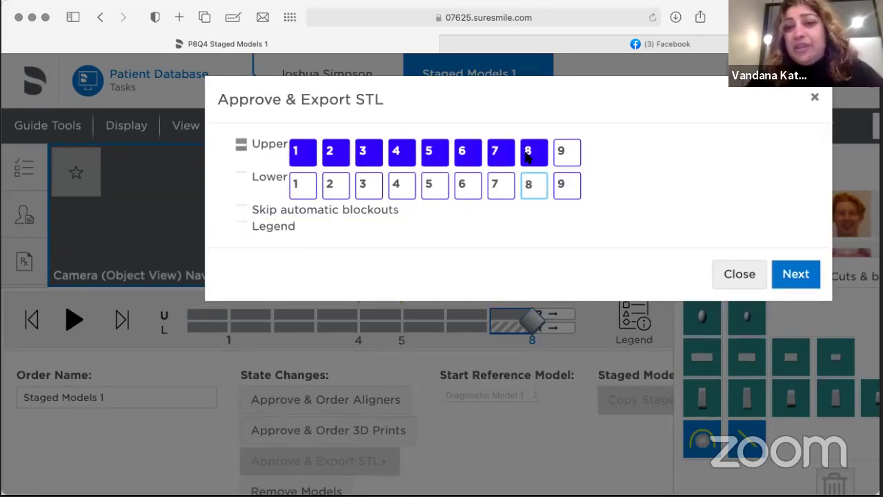
Add the lower stages (1–7) to the export and continue to the next step.
click(298, 186)
click(332, 185)
click(366, 187)
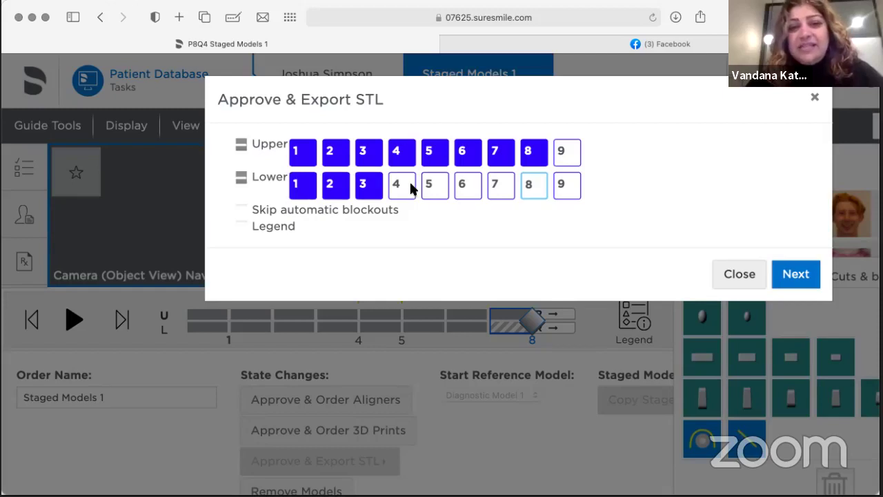
click(404, 189)
click(439, 191)
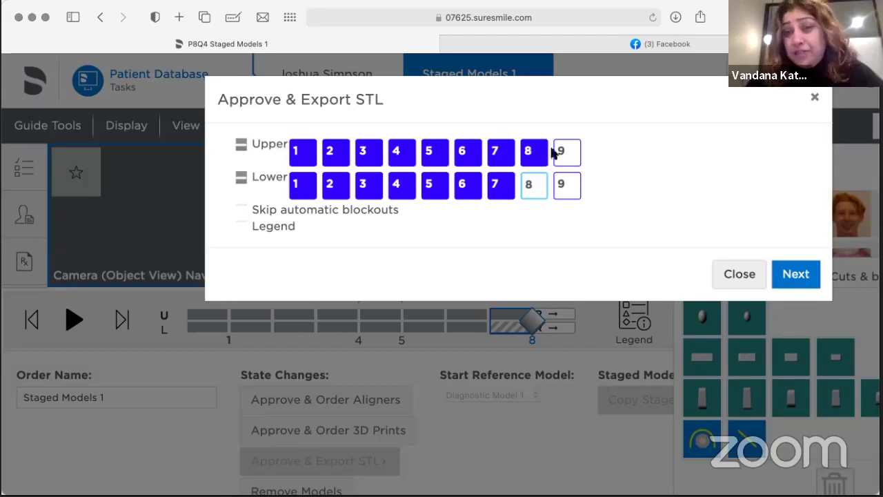
click(796, 275)
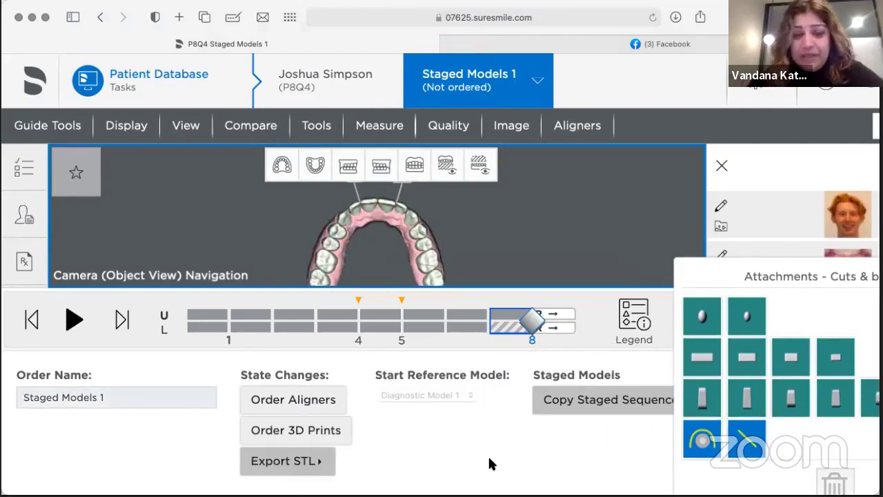
Dismiss the Export STL submitted message while the export keeps processing.
scroll(489, 465, down, 2)
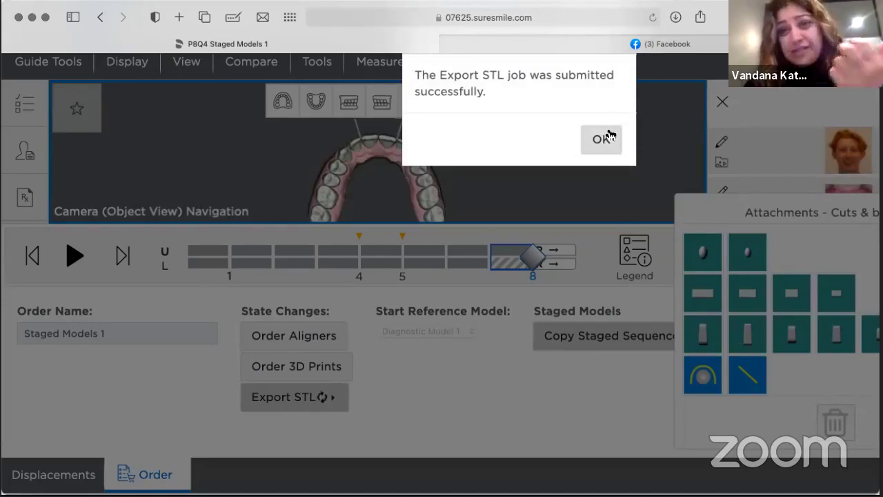
click(602, 138)
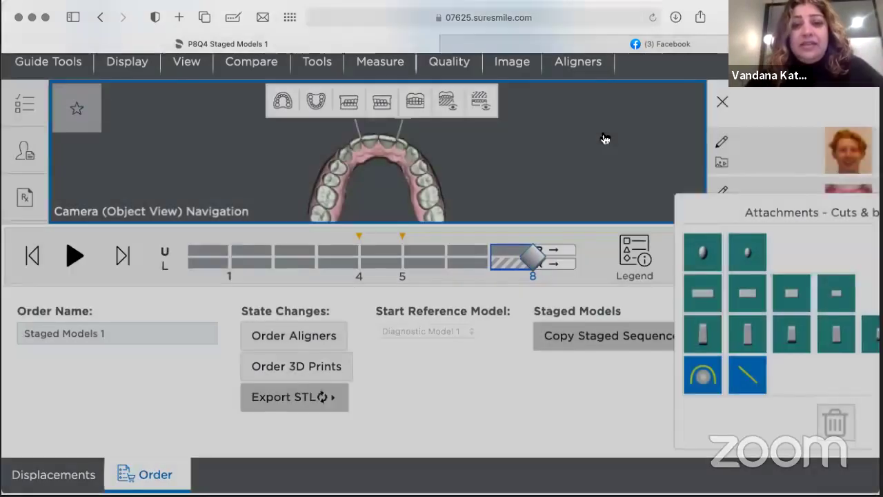
scroll(365, 421, down, 1)
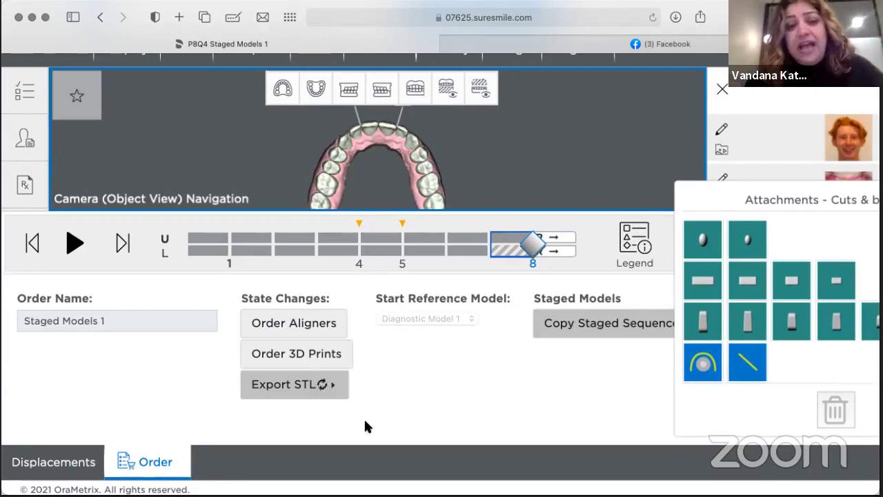
scroll(365, 426, down, 1)
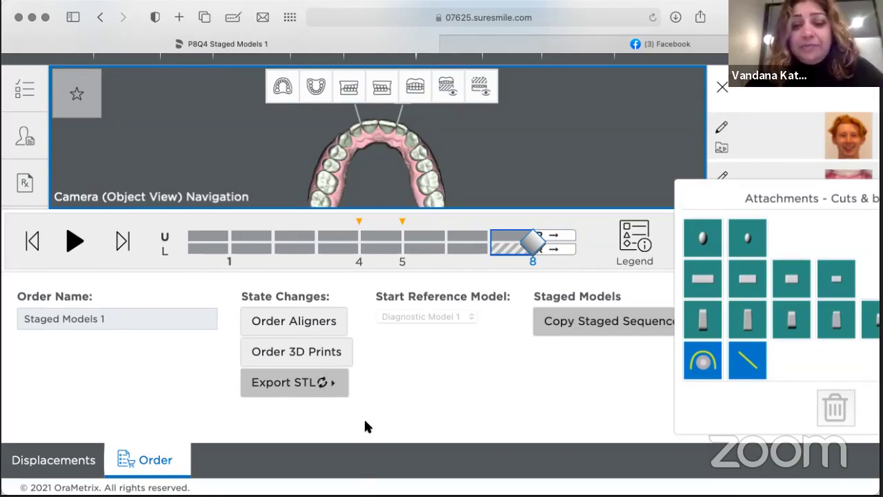
scroll(365, 421, up, 3)
scroll(366, 428, down, 3)
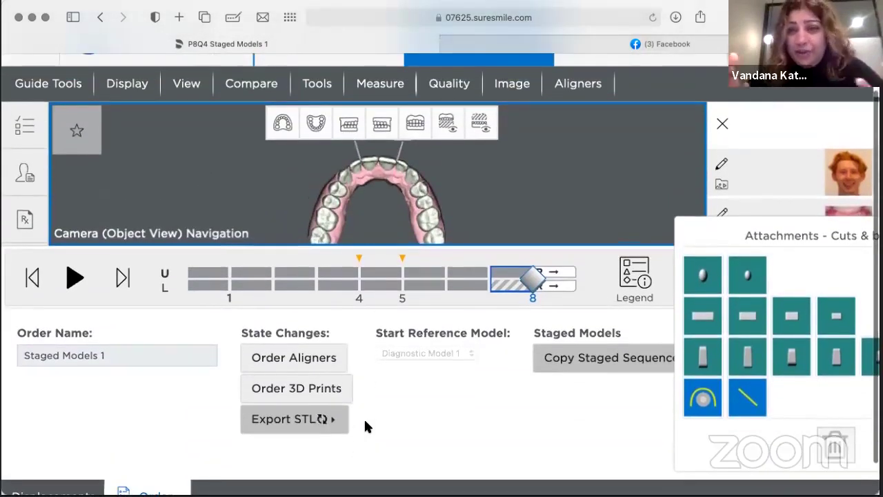